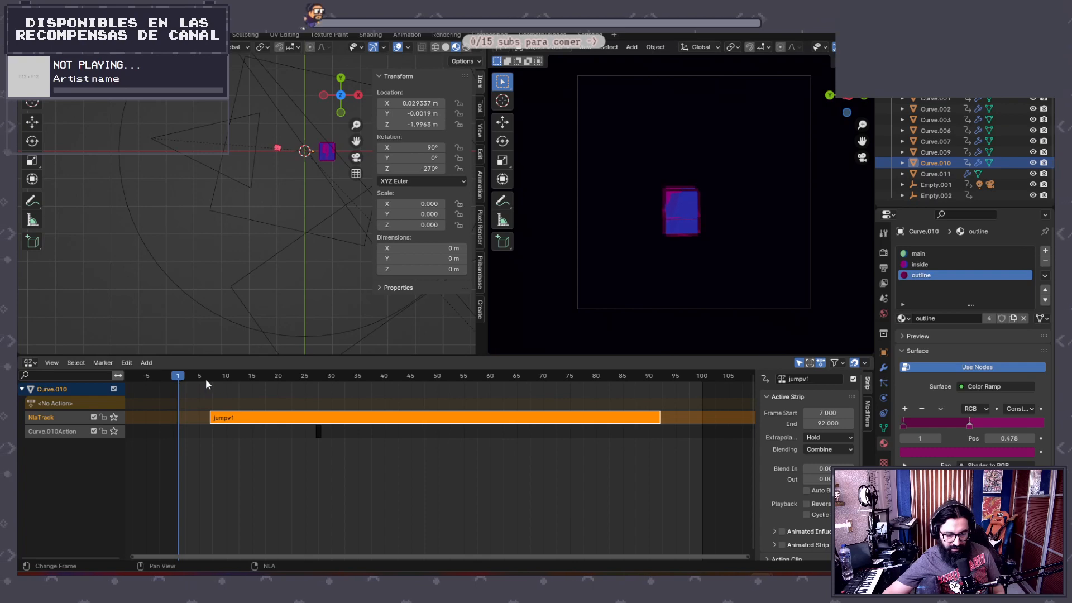
- Play the logo animation from its first frames, scrub it to frame 47 and deselect the jumpv1 strip
{"action": "left_click_drag", "start_coordinate": [200, 377], "coordinate": [198, 414]}
{"action": "key", "text": "space"}
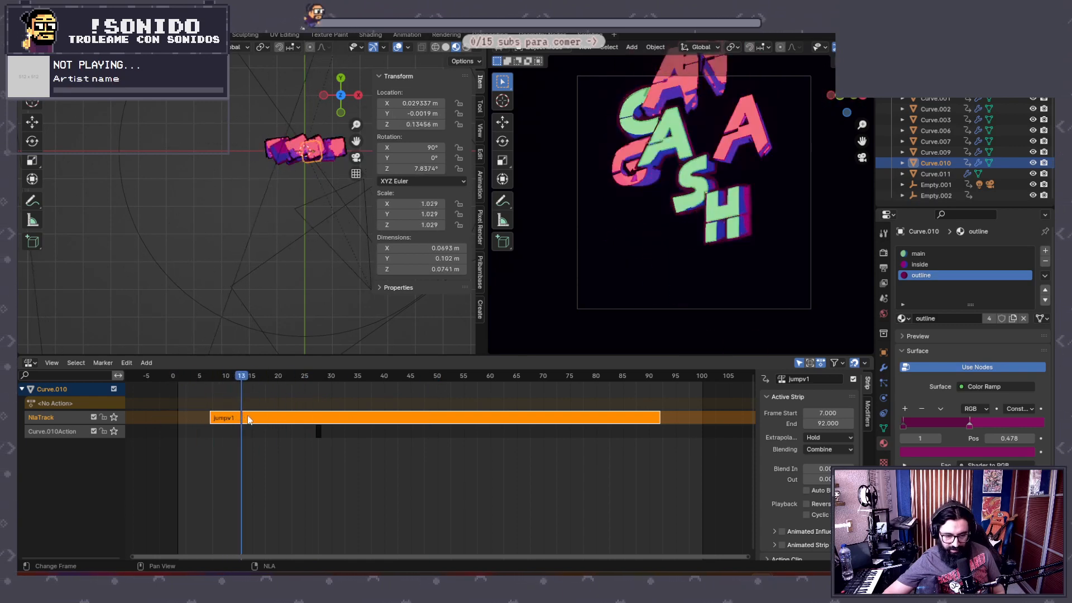
{"action": "left_click_drag", "start_coordinate": [422, 414], "coordinate": [421, 436]}
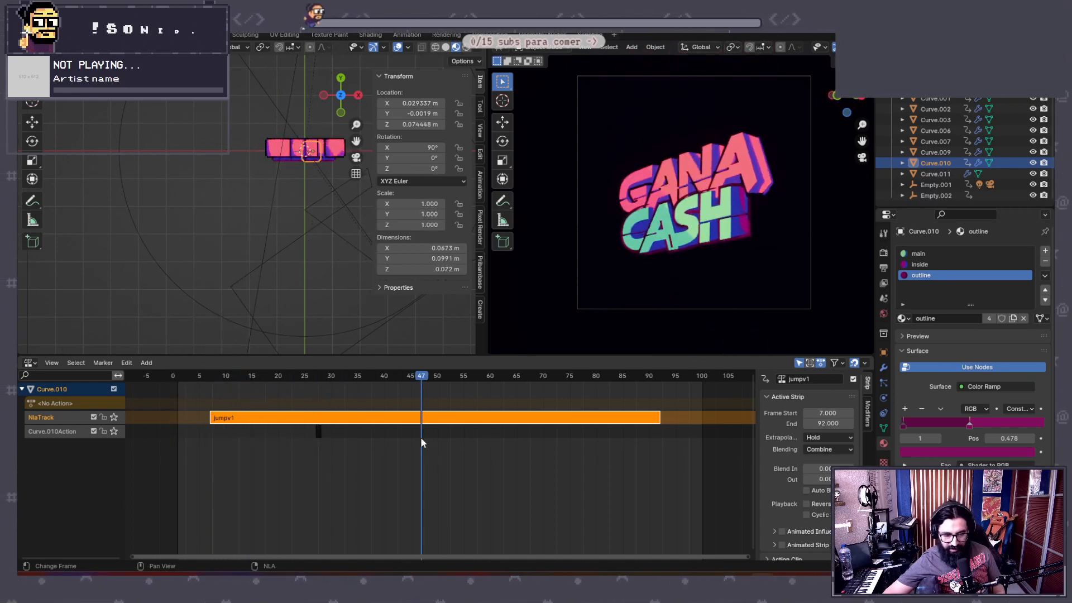
{"action": "left_click", "coordinate": [327, 484]}
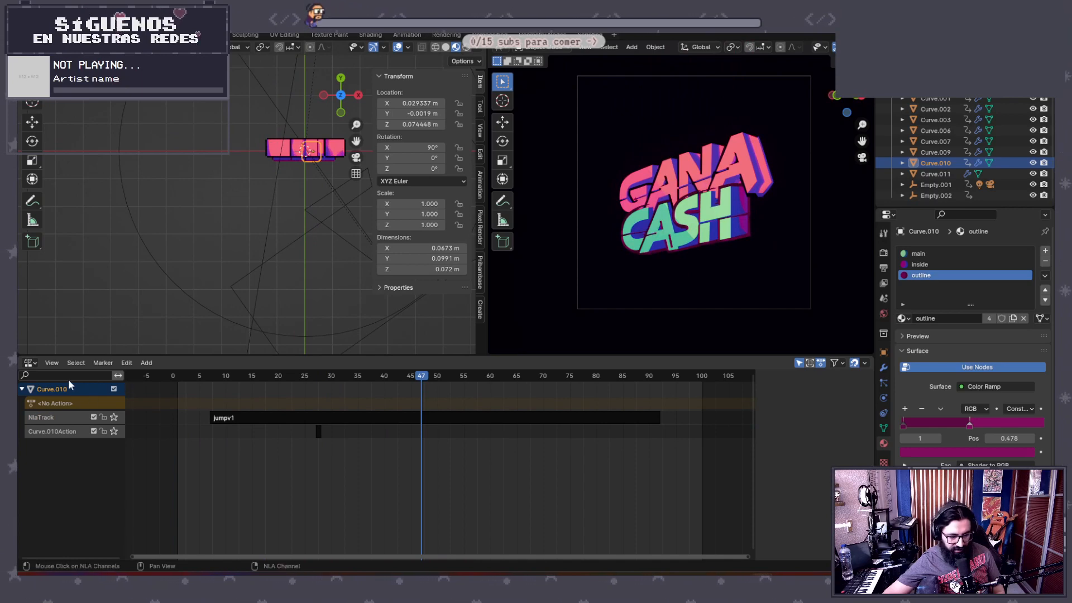
- Set the editor type of the animation area to Nonlinear Animation
{"action": "left_click", "coordinate": [27, 362]}
{"action": "left_click", "coordinate": [51, 362]}
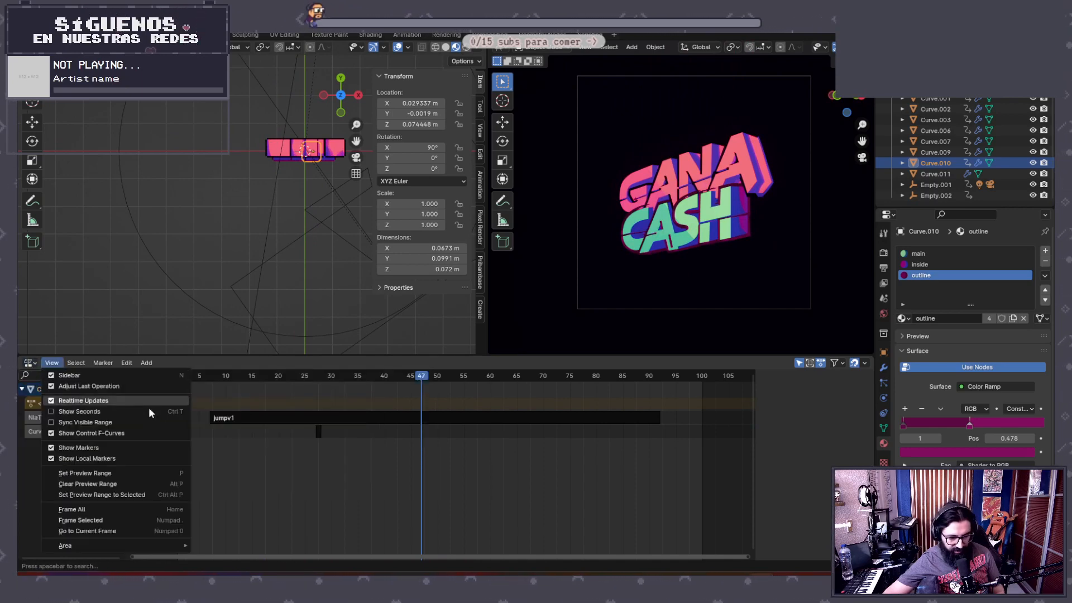
{"action": "left_click", "coordinate": [27, 363]}
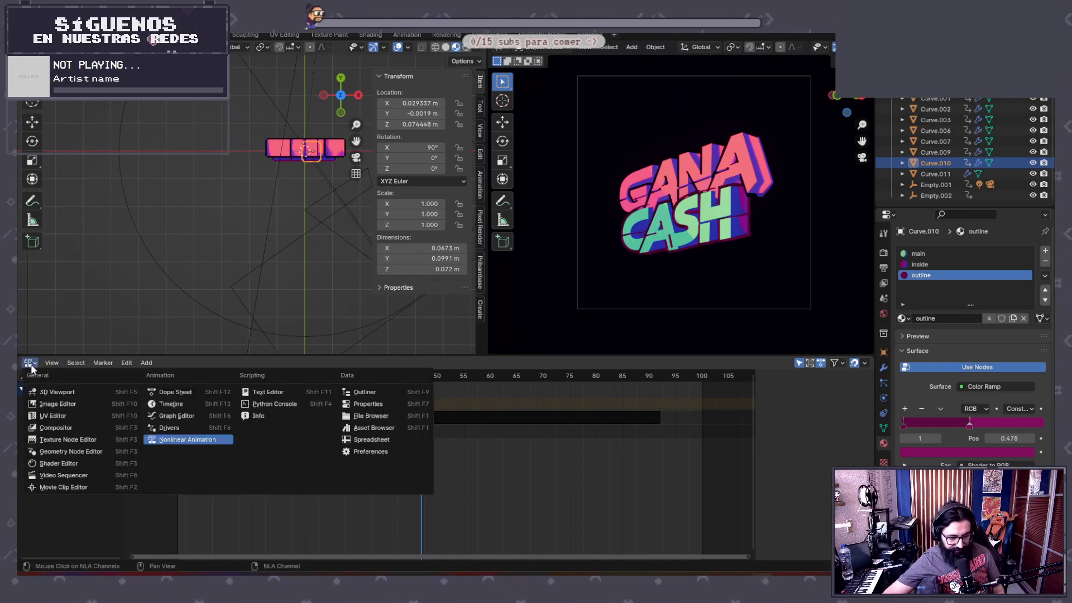
{"action": "left_click", "coordinate": [182, 441]}
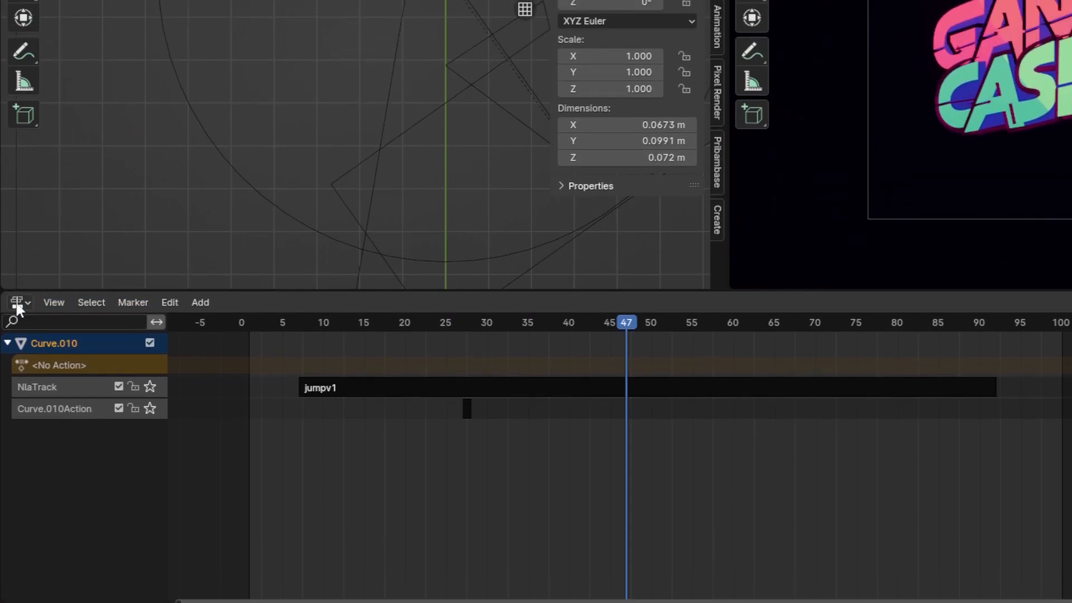
{"action": "left_click", "coordinate": [17, 303]}
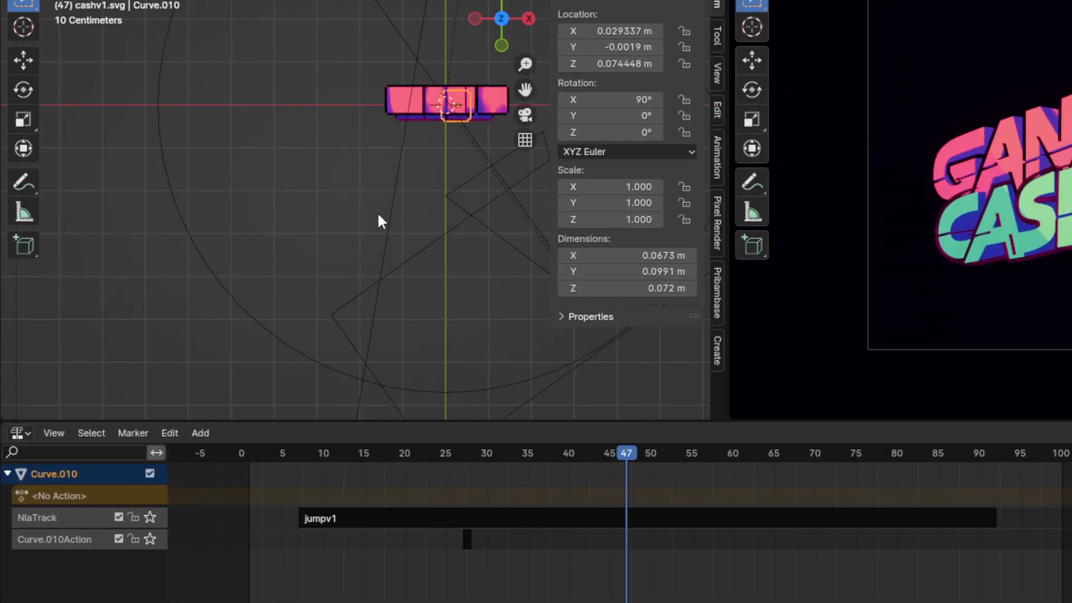
- Select Empty.002, isolate it in Local View and look at it from the front
{"action": "middle_click_drag", "start_coordinate": [447, 214], "coordinate": [369, 175]}
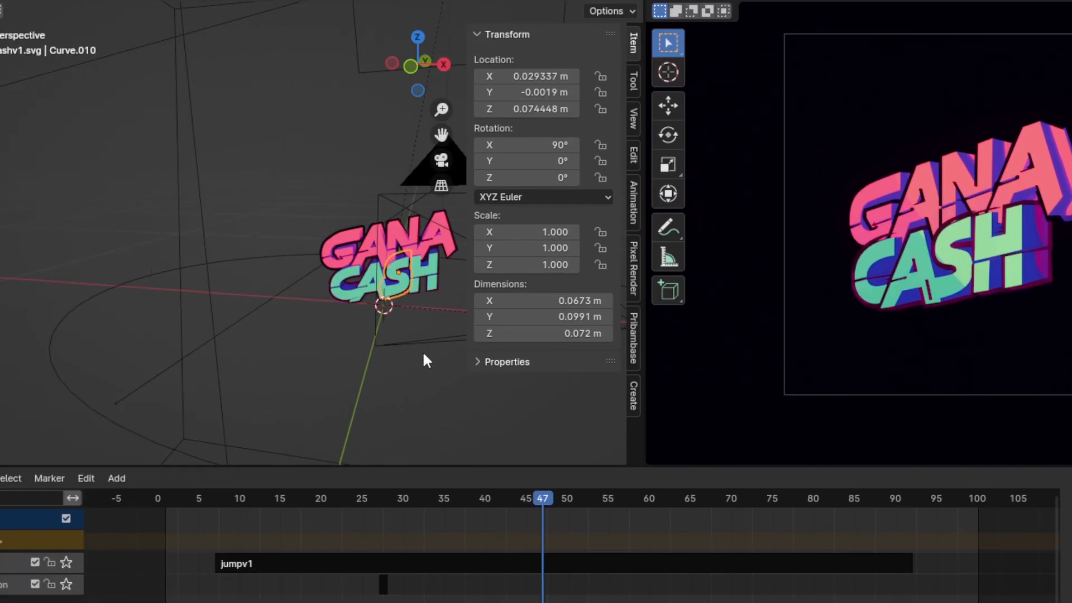
{"action": "middle_click_drag", "start_coordinate": [362, 375], "coordinate": [214, 347]}
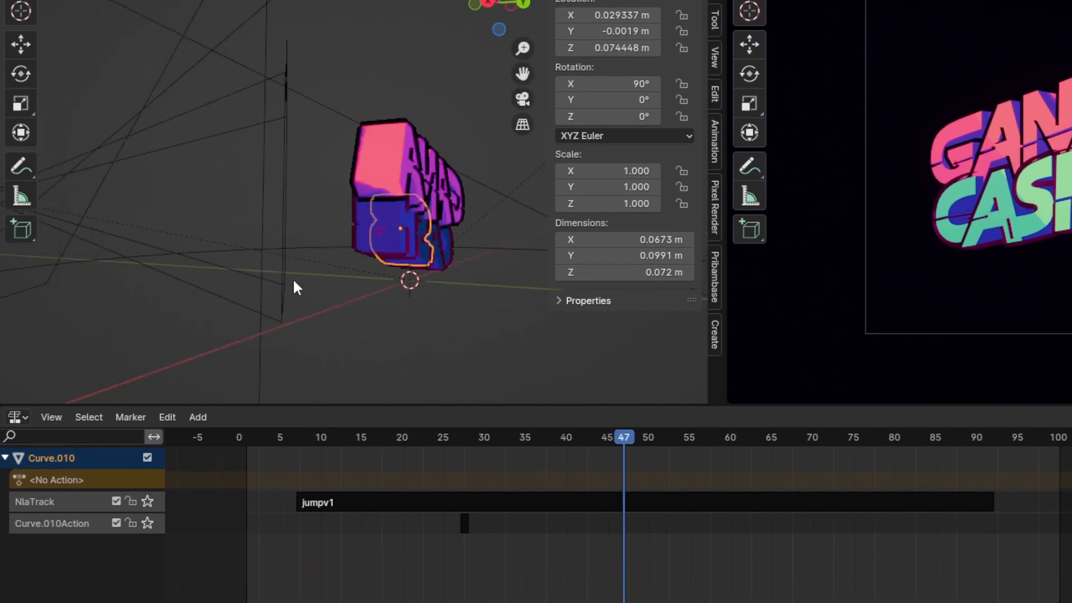
{"action": "middle_click_drag", "start_coordinate": [294, 284], "coordinate": [363, 304]}
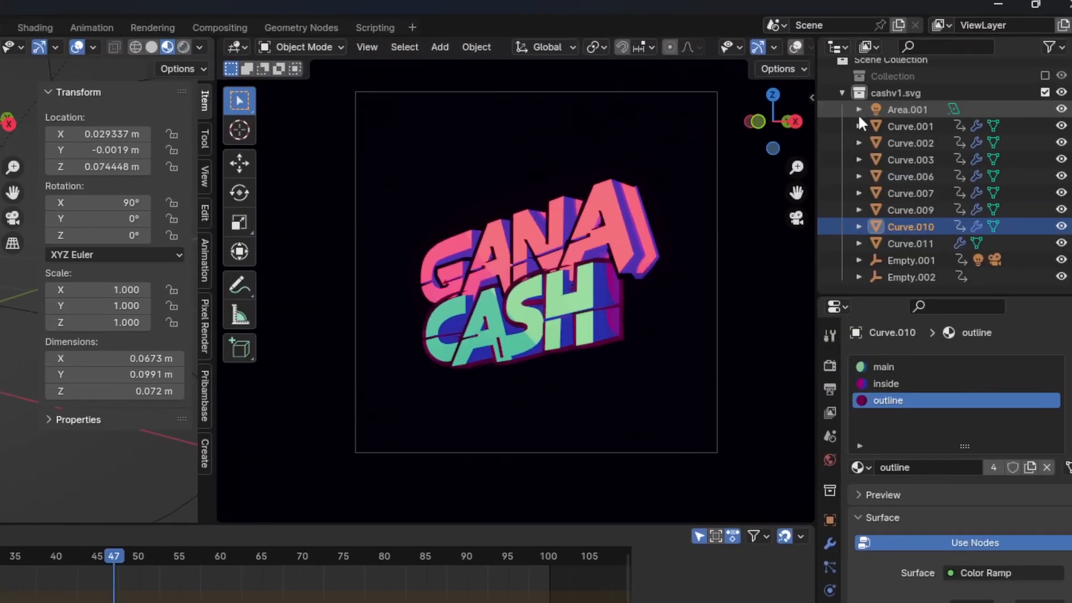
{"action": "left_click", "coordinate": [915, 277]}
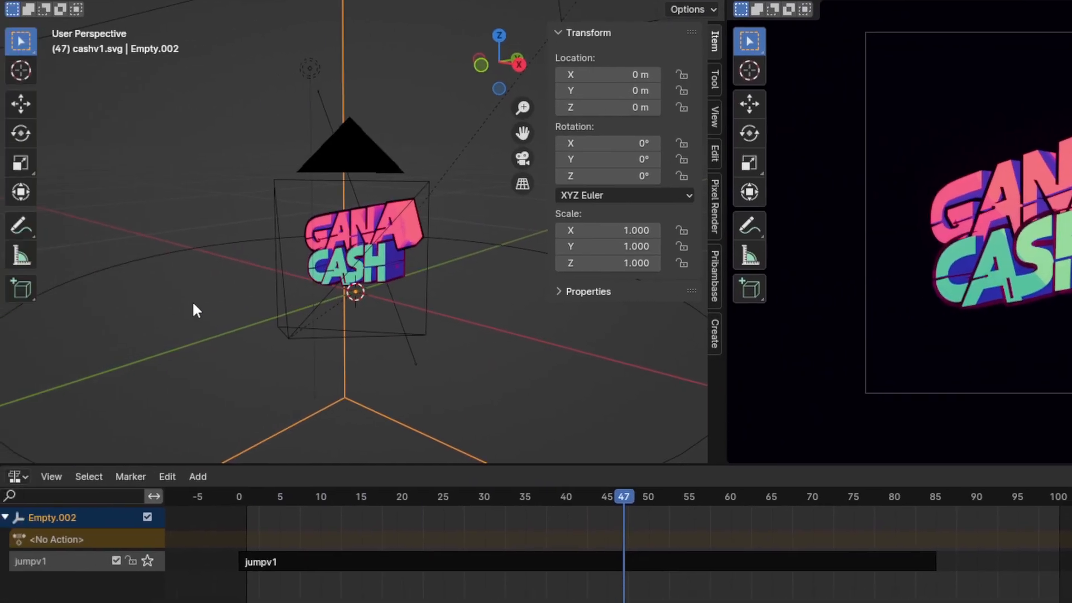
{"action": "key", "text": "KP_Divide"}
{"action": "scroll", "coordinate": [382, 242], "scroll_direction": "down", "scroll_amount": 5}
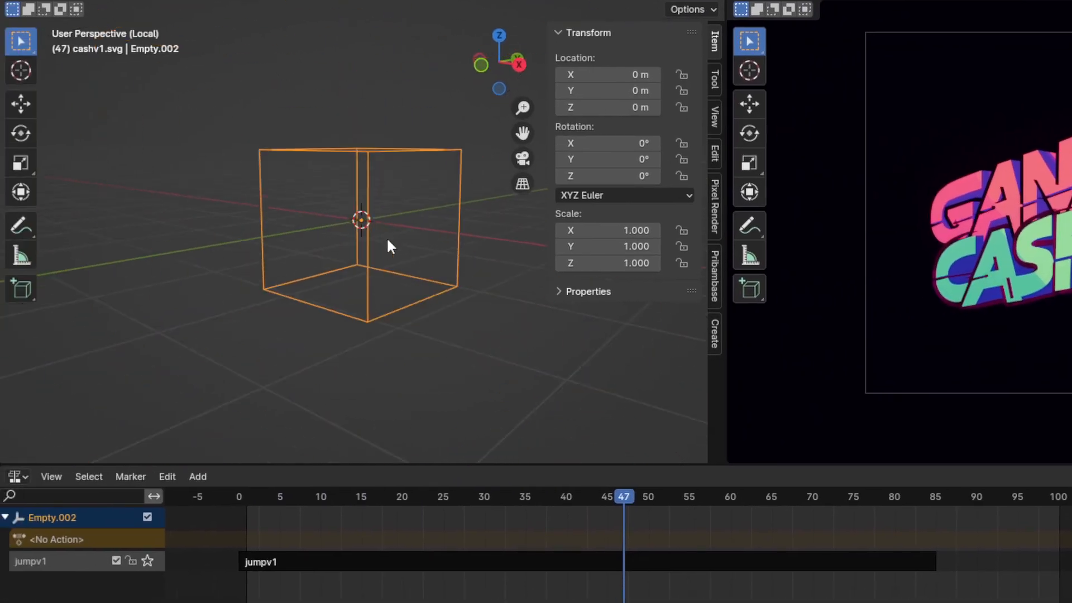
{"action": "key", "text": "KP_3"}
{"action": "key", "text": "KP_1"}
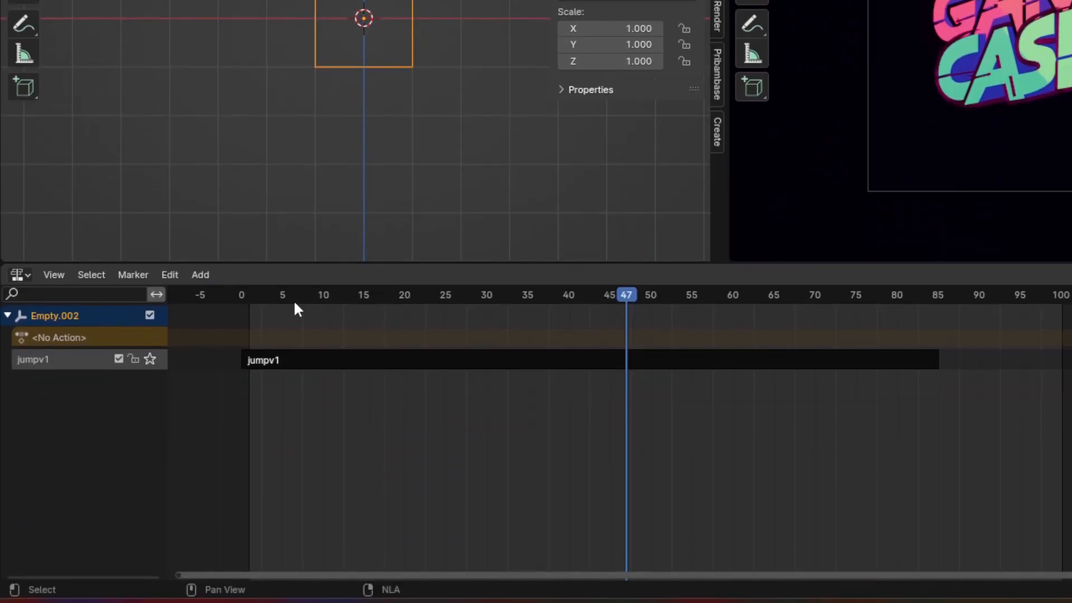
- Play the isolated empty's jumpv1 animation and return to frame 0
{"action": "left_click_drag", "start_coordinate": [281, 397], "coordinate": [184, 428]}
{"action": "key", "text": "space"}
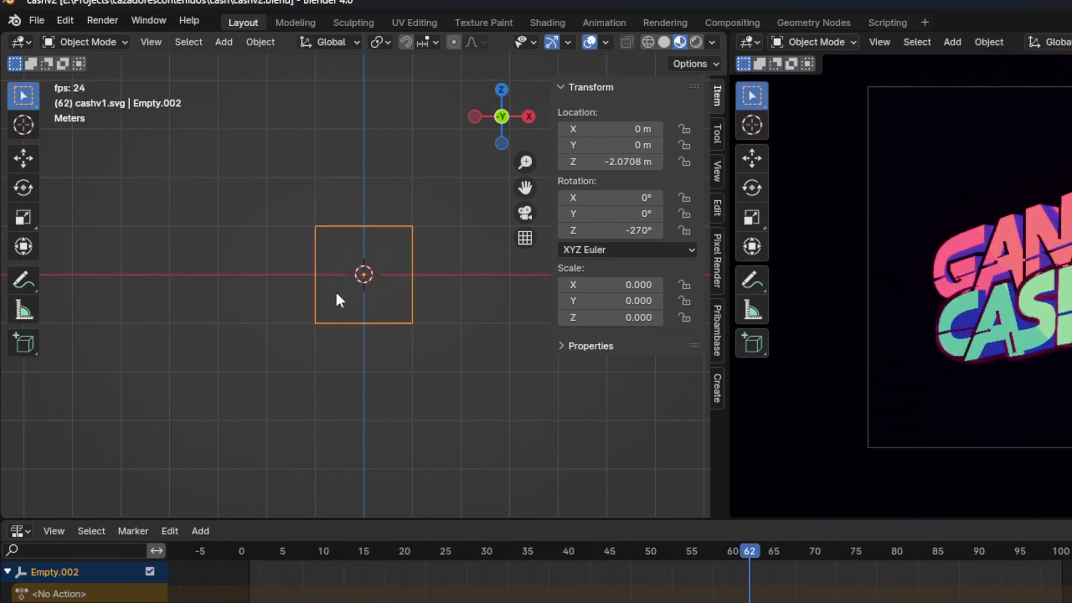
{"action": "left_click_drag", "start_coordinate": [258, 544], "coordinate": [189, 551]}
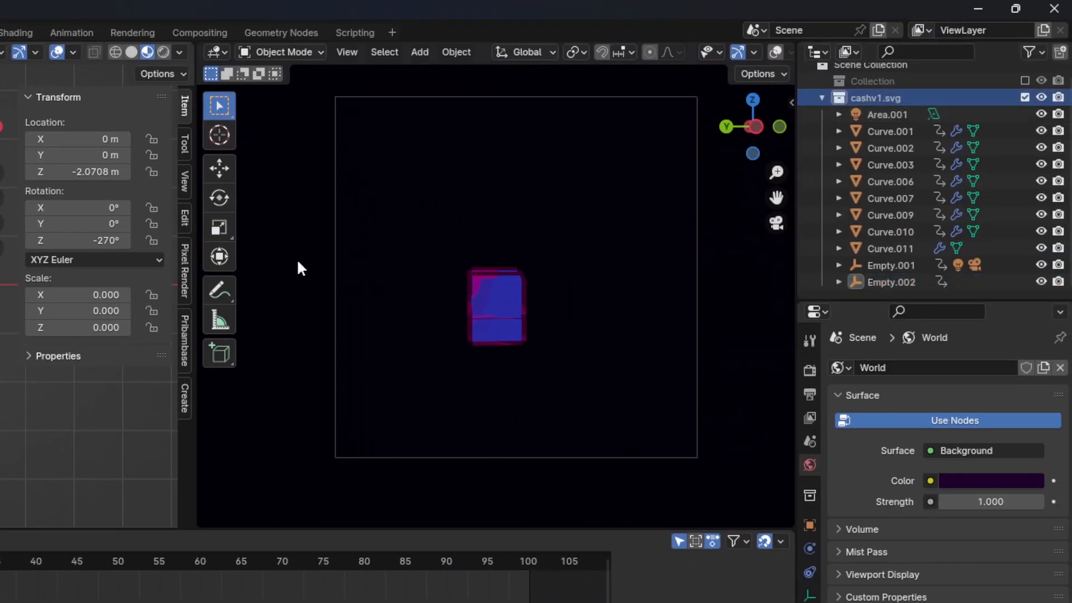
- Add a cube-shaped empty at the world origin and scale it down to about 0.54
{"action": "key", "text": "shift+a"}
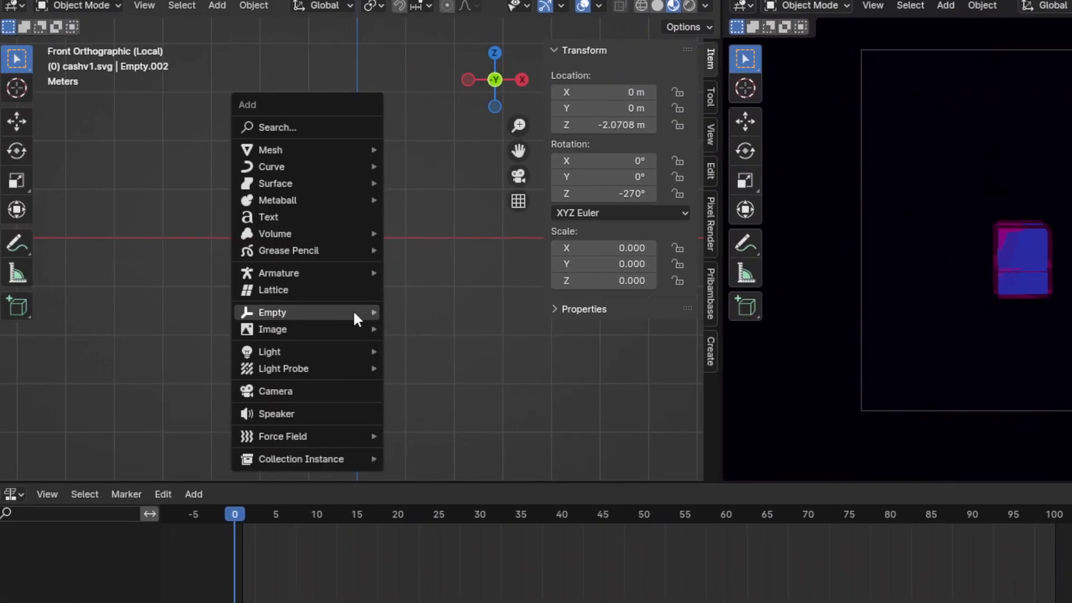
{"action": "mouse_move", "coordinate": [309, 312]}
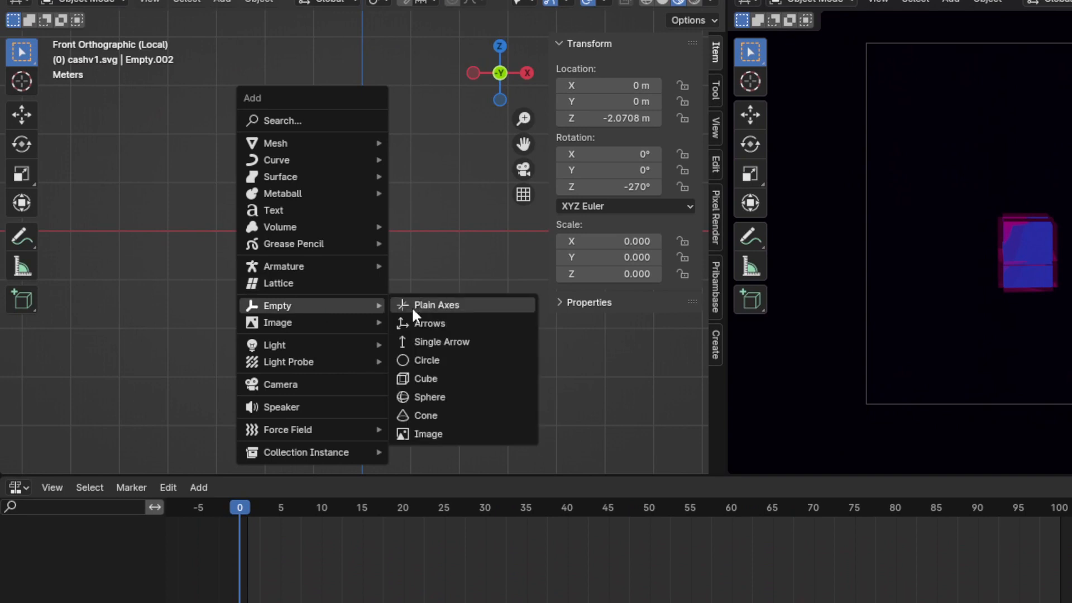
{"action": "left_click", "coordinate": [421, 385]}
{"action": "scroll", "coordinate": [433, 379], "scroll_direction": "up", "scroll_amount": 3}
{"action": "middle_click_drag", "start_coordinate": [433, 380], "coordinate": [379, 414], "text": "shift"}
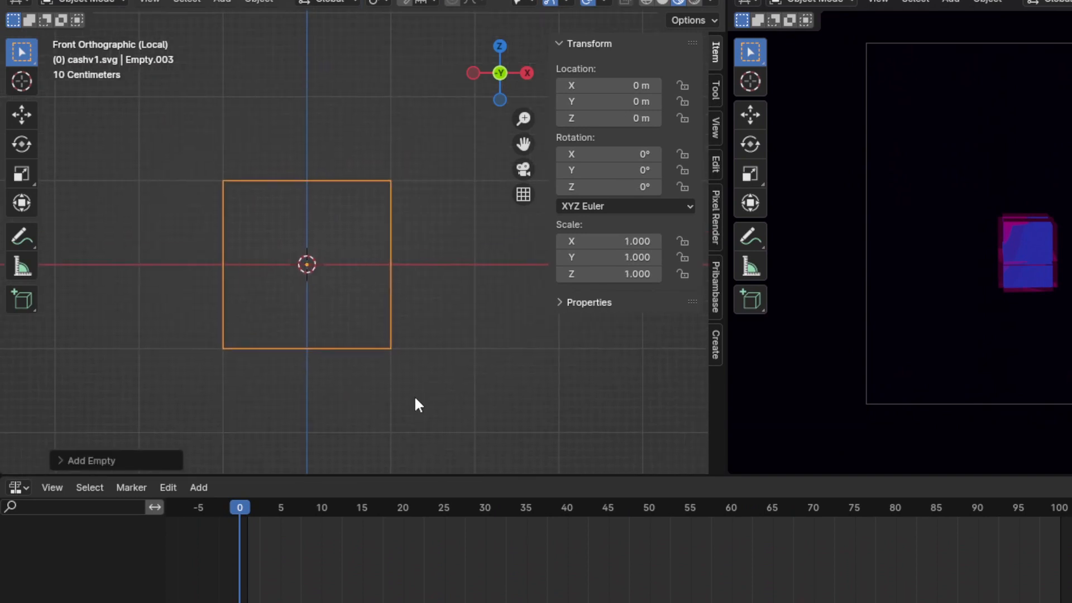
{"action": "key", "text": "s"}
{"action": "left_click", "coordinate": [370, 337]}
{"action": "scroll", "coordinate": [370, 337], "scroll_direction": "up", "scroll_amount": 3}
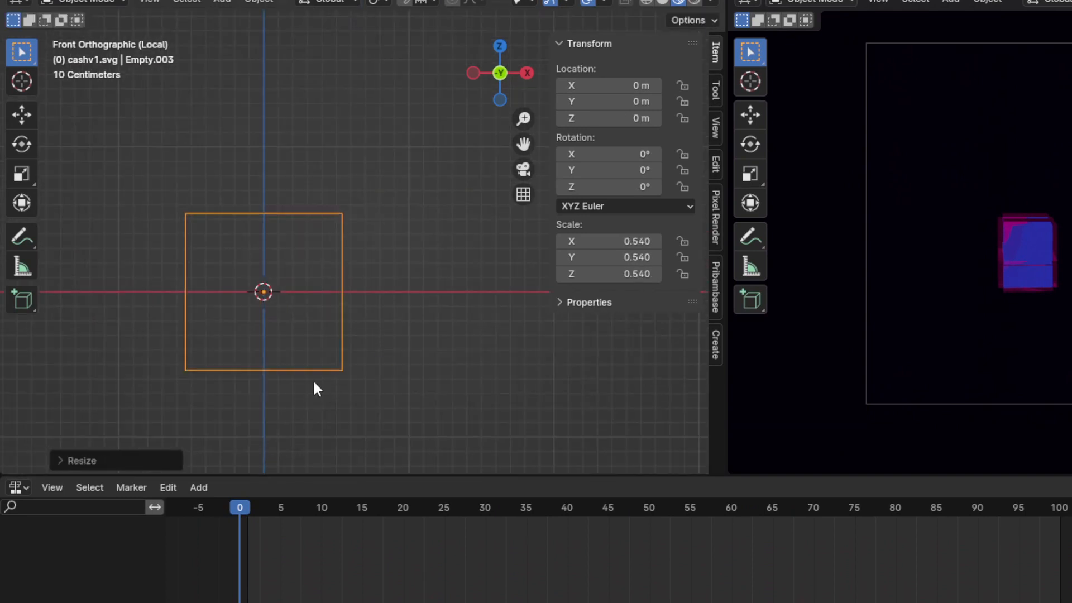
- Insert a Location, Rotation & Scale keyframe for the new empty at frame 0 and switch the animation editor to the Timeline
{"action": "key", "text": "i"}
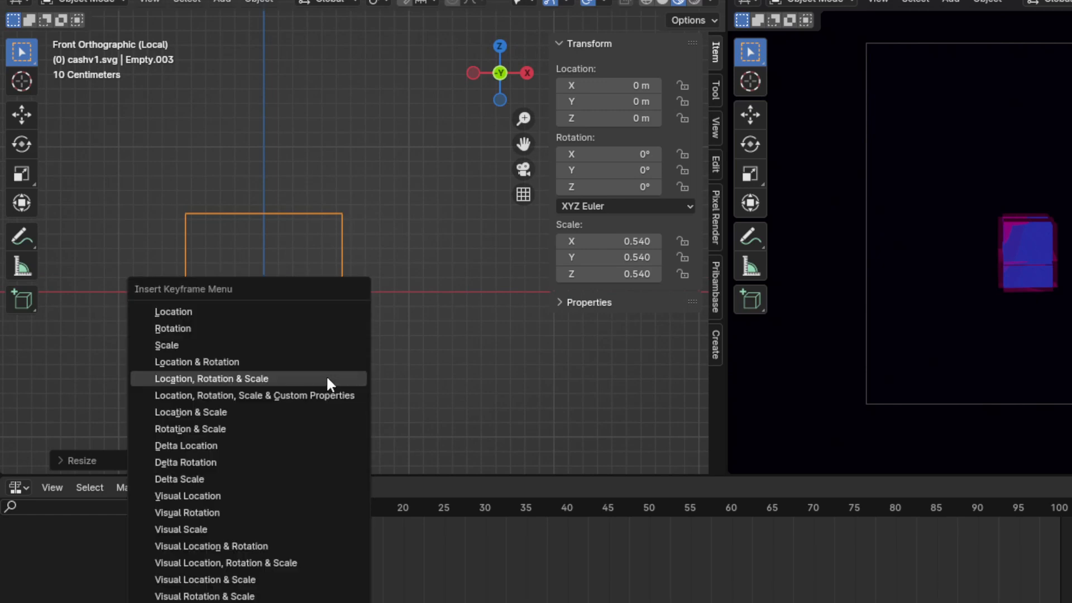
{"action": "left_click", "coordinate": [326, 378]}
{"action": "left_click_drag", "start_coordinate": [237, 503], "coordinate": [484, 531]}
{"action": "left_click", "coordinate": [20, 380]}
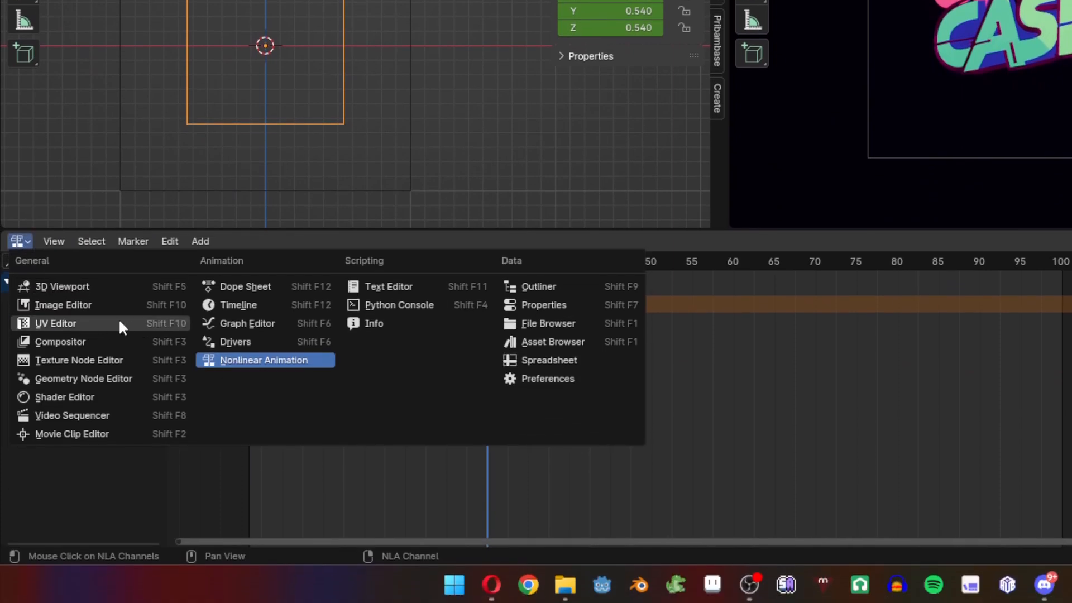
{"action": "left_click", "coordinate": [226, 304]}
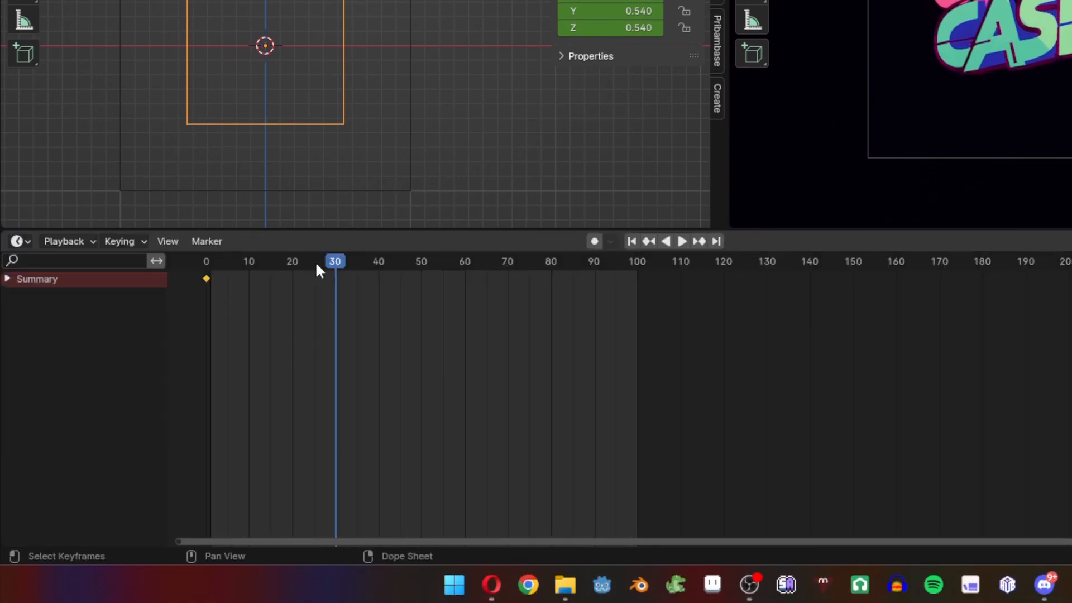
- At frame 30, move the empty up to about 1.08 m on Z and keyframe its location, rotation and scale
{"action": "key", "text": "i"}
{"action": "key", "text": "i"}
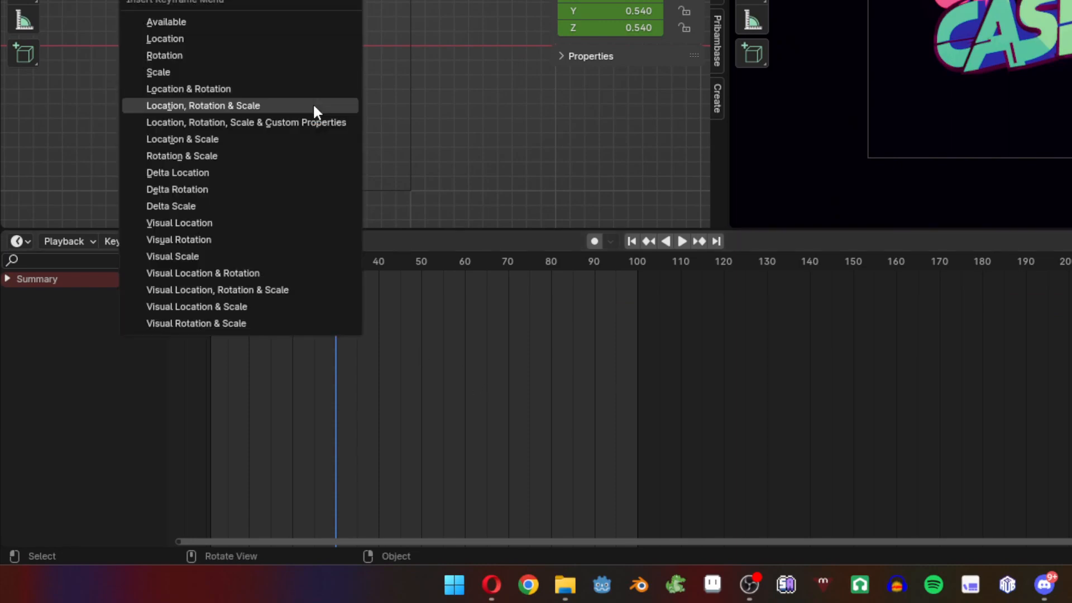
{"action": "left_click", "coordinate": [314, 107]}
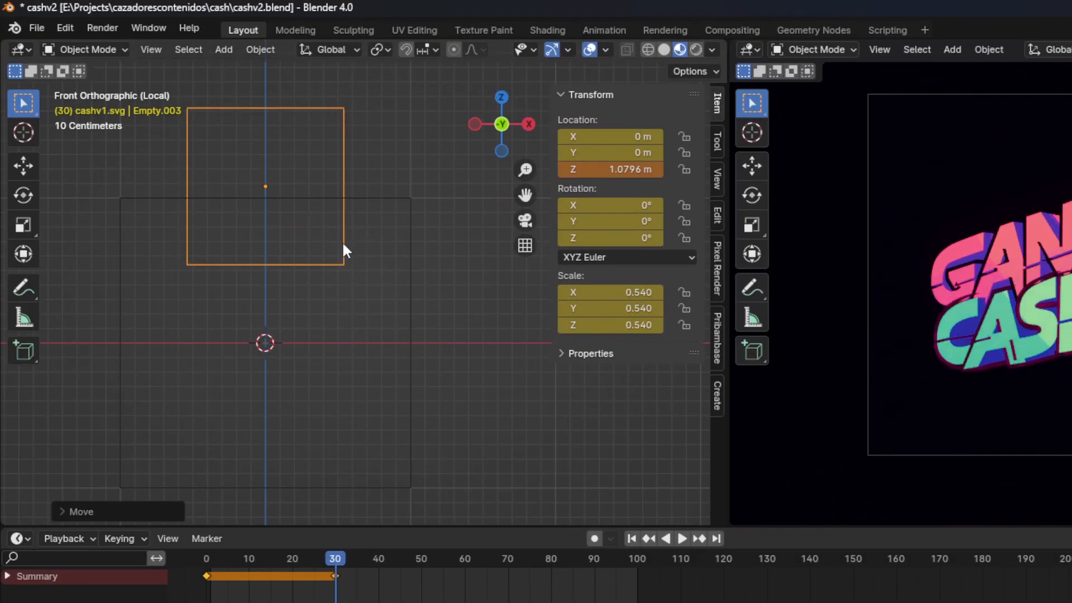
{"action": "key", "text": "i"}
{"action": "left_click", "coordinate": [344, 249]}
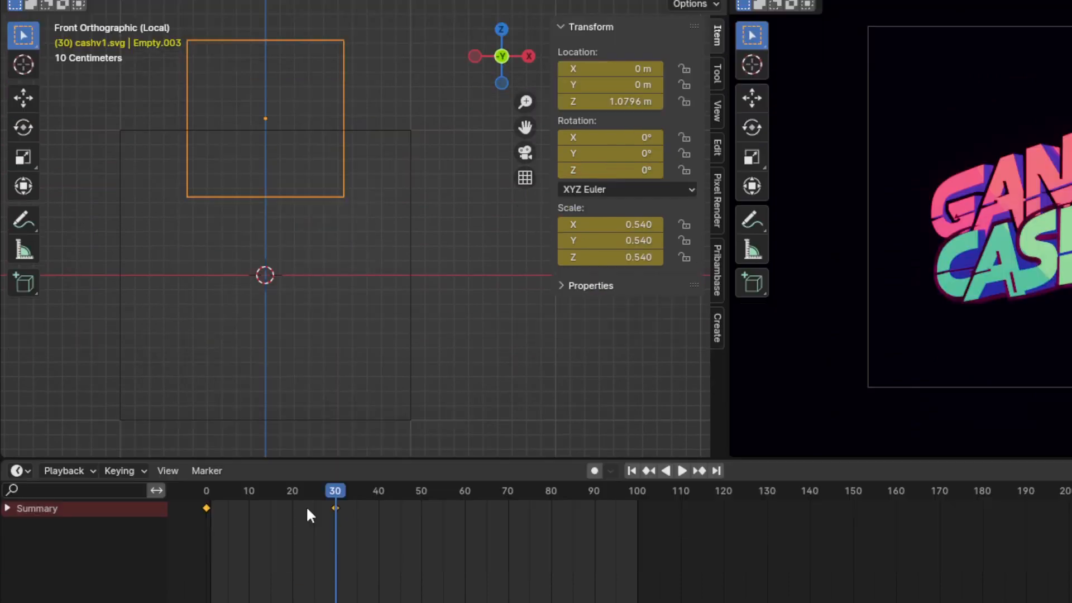
- Play and scrub the empty's rising motion in front and perspective views, returning to frame 0
{"action": "left_click_drag", "start_coordinate": [338, 274], "coordinate": [206, 273]}
{"action": "key", "text": "space"}
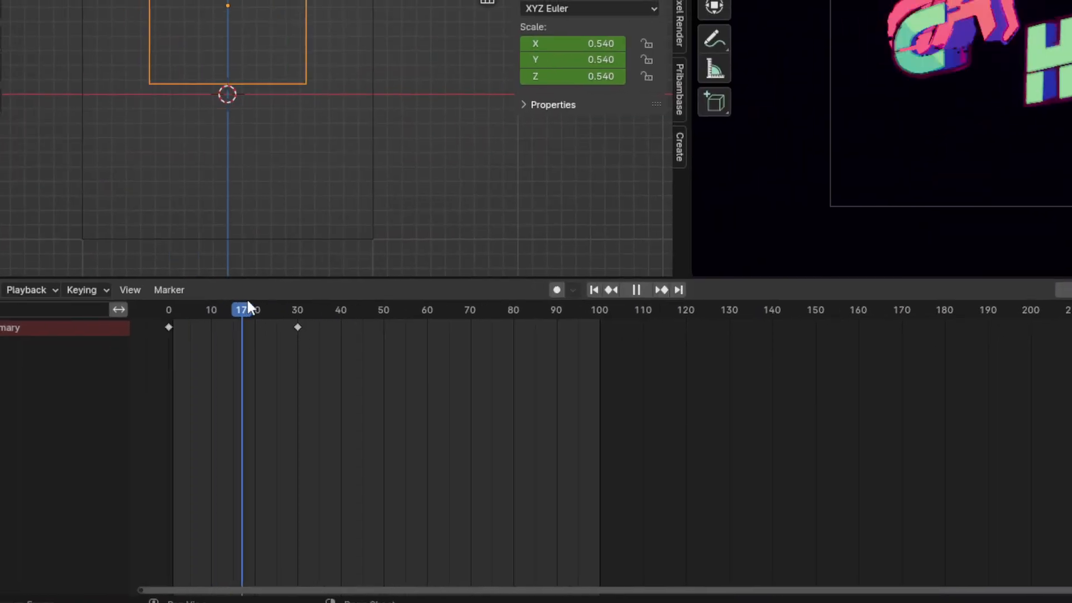
{"action": "left_click_drag", "start_coordinate": [329, 307], "coordinate": [241, 325]}
{"action": "key", "text": "space"}
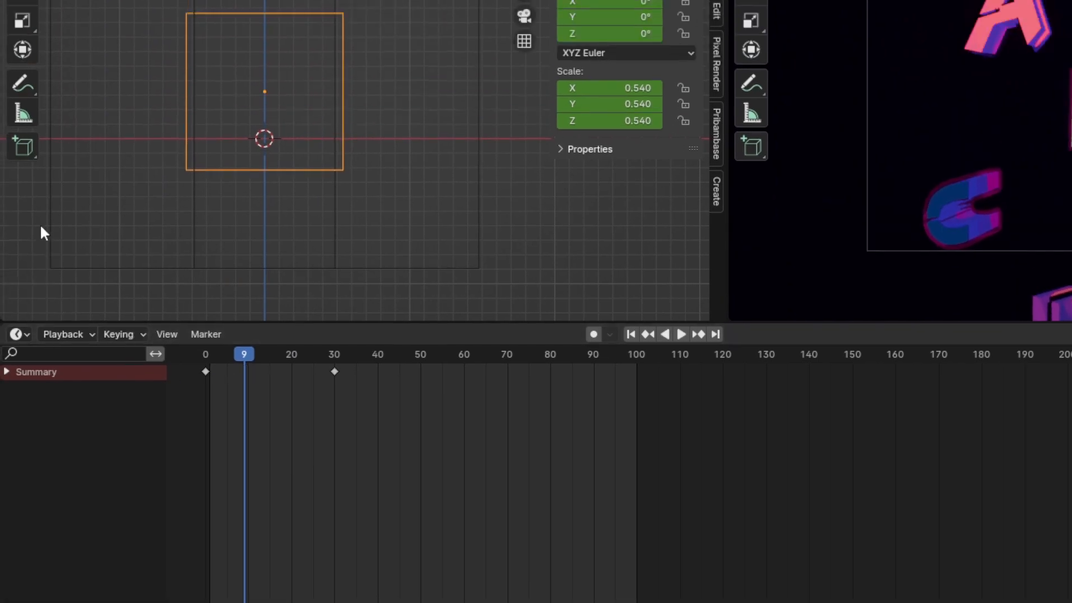
{"action": "middle_click_drag", "start_coordinate": [390, 81], "coordinate": [291, 103]}
{"action": "scroll", "coordinate": [293, 299], "scroll_direction": "down", "scroll_amount": 4}
{"action": "key", "text": "KP_Divide"}
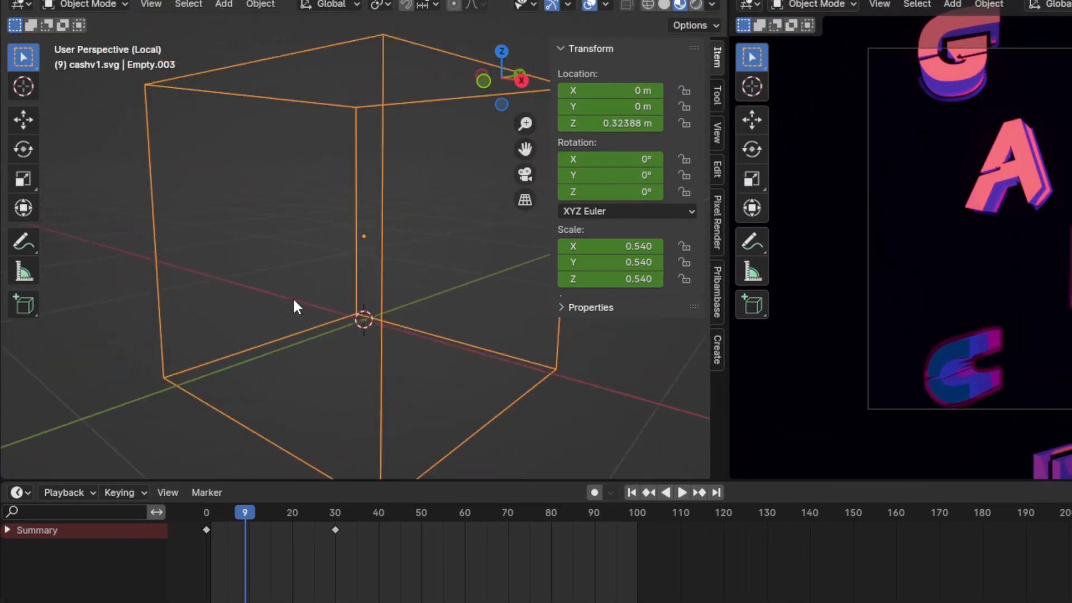
{"action": "scroll", "coordinate": [293, 300], "scroll_direction": "down", "scroll_amount": 2}
{"action": "key", "text": "space"}
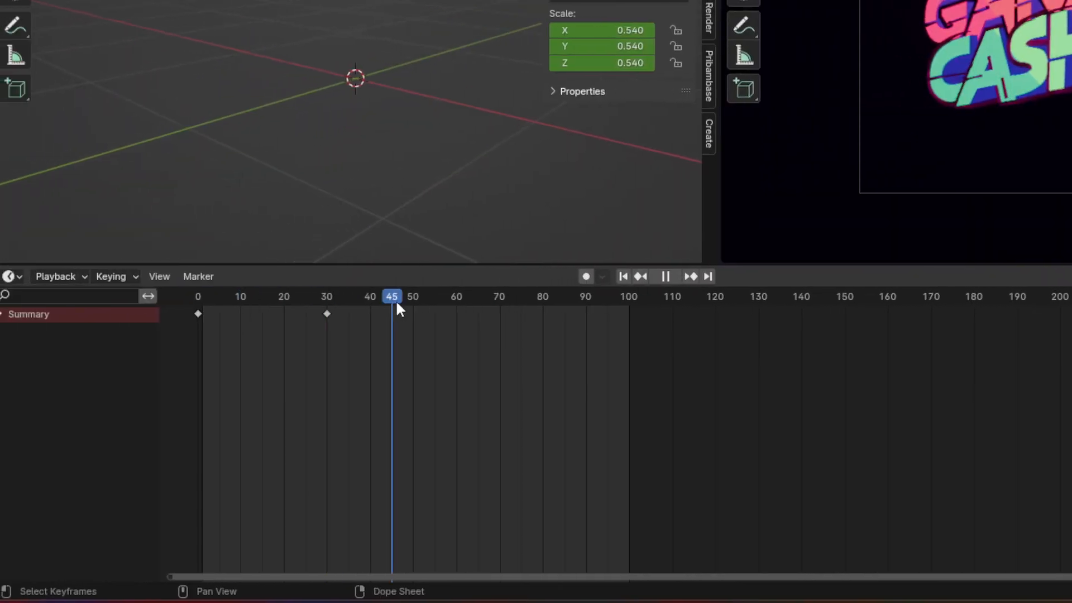
{"action": "key", "text": "space"}
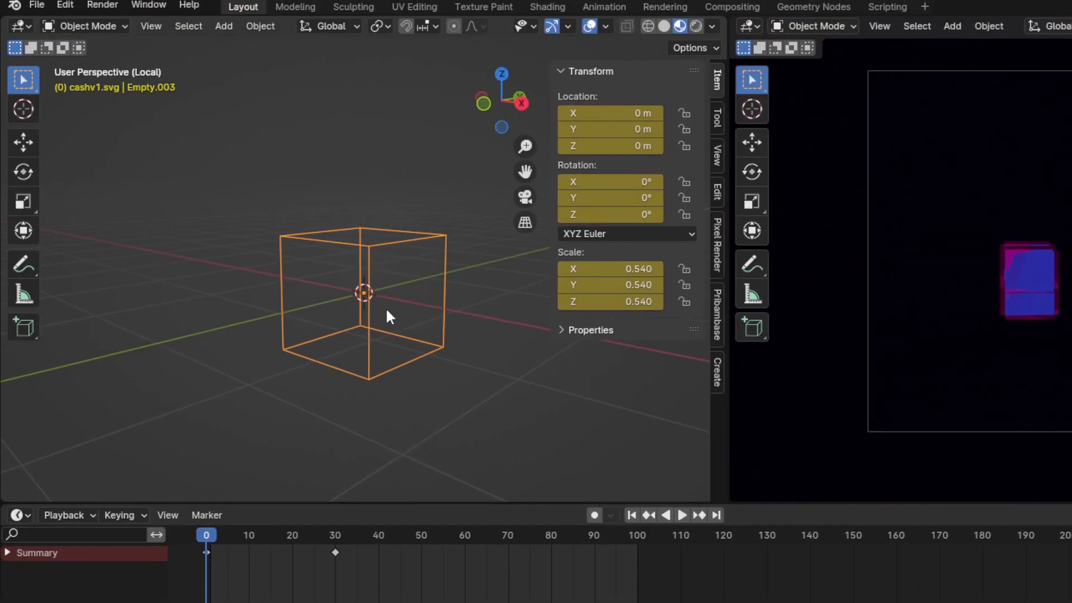
- Show the empty from the front and select its keyframes at frames 0 and 30 in the Timeline
{"action": "key", "text": "KP_3"}
{"action": "key", "text": "KP_1"}
{"action": "scroll", "coordinate": [309, 335], "scroll_direction": "up", "scroll_amount": 5}
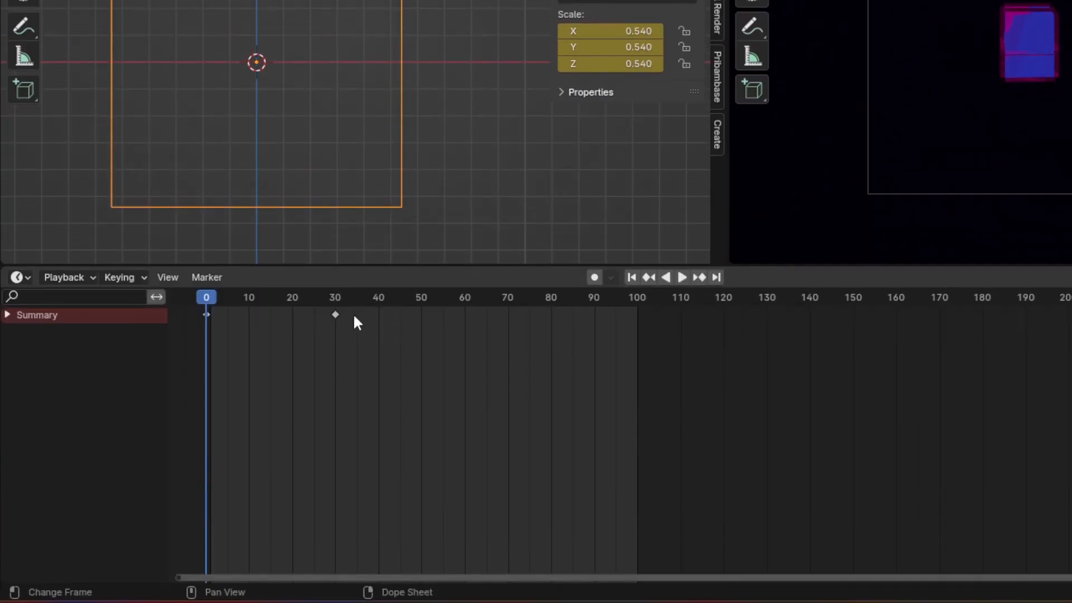
{"action": "left_click_drag", "start_coordinate": [354, 314], "coordinate": [167, 351]}
{"action": "middle_click_drag", "start_coordinate": [323, 159], "coordinate": [401, 158], "text": "shift"}
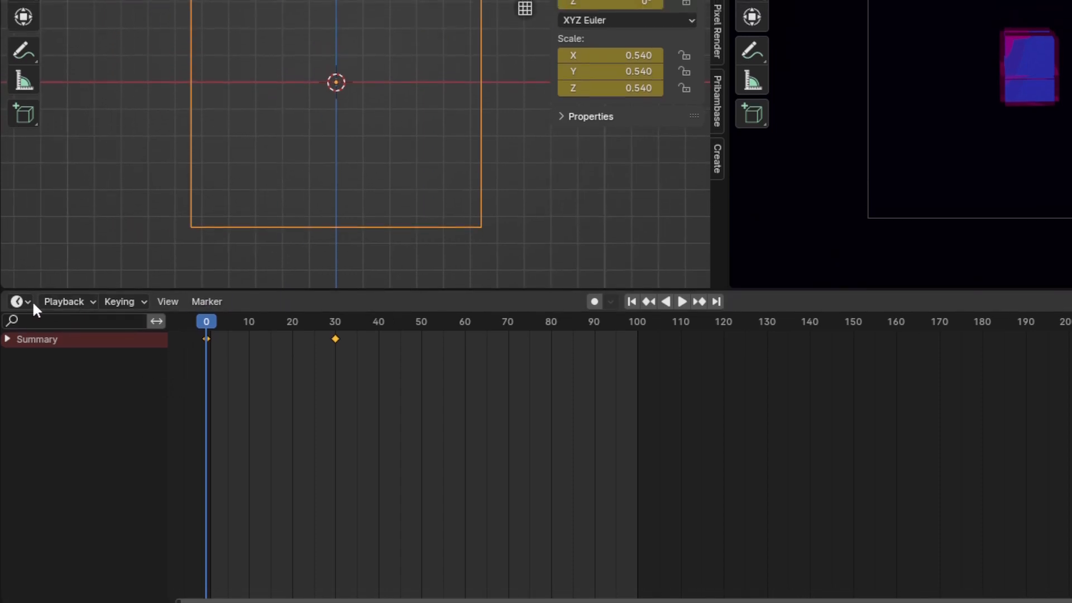
- Switch the Timeline area to the Dope Sheet in Action Editor mode
{"action": "left_click", "coordinate": [18, 284]}
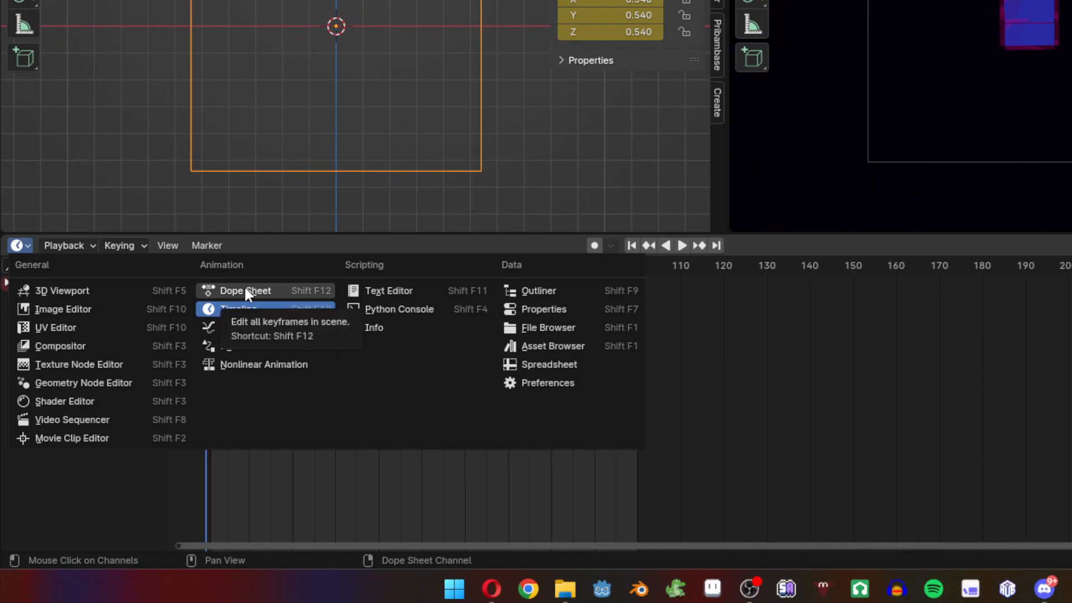
{"action": "left_click", "coordinate": [247, 289]}
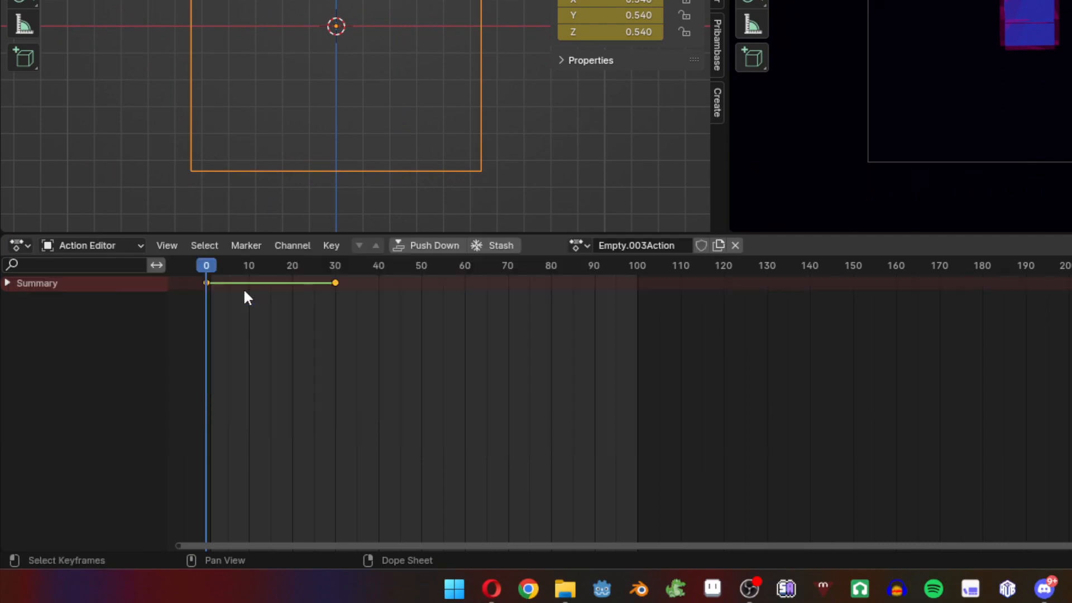
{"action": "left_click", "coordinate": [101, 247]}
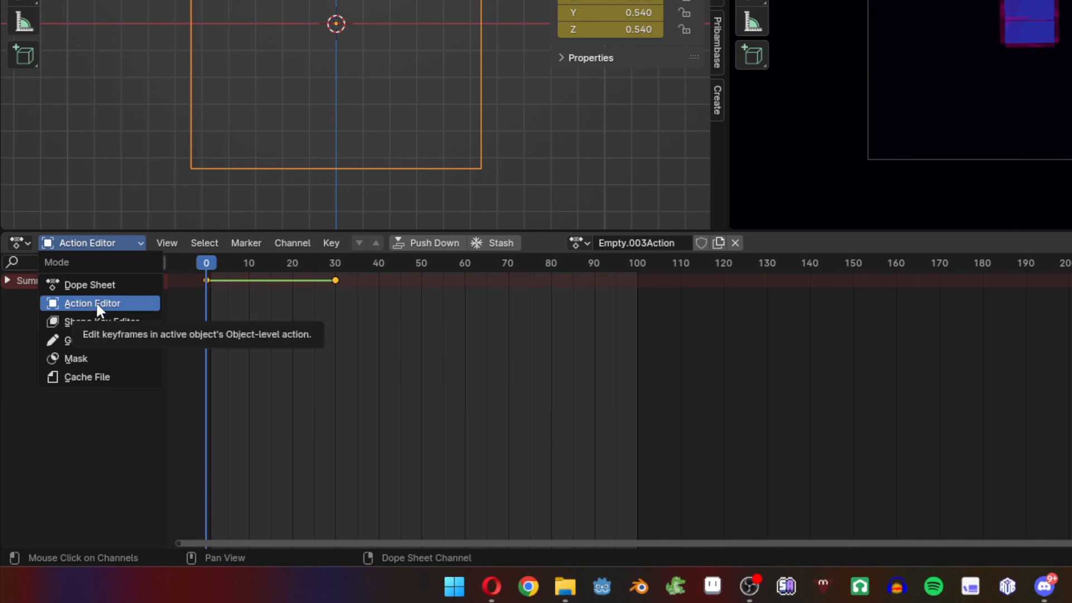
{"action": "left_click", "coordinate": [96, 301]}
- Rename the empty's action as jump2 and push it down onto the NLA stack
{"action": "double_click", "coordinate": [626, 244]}
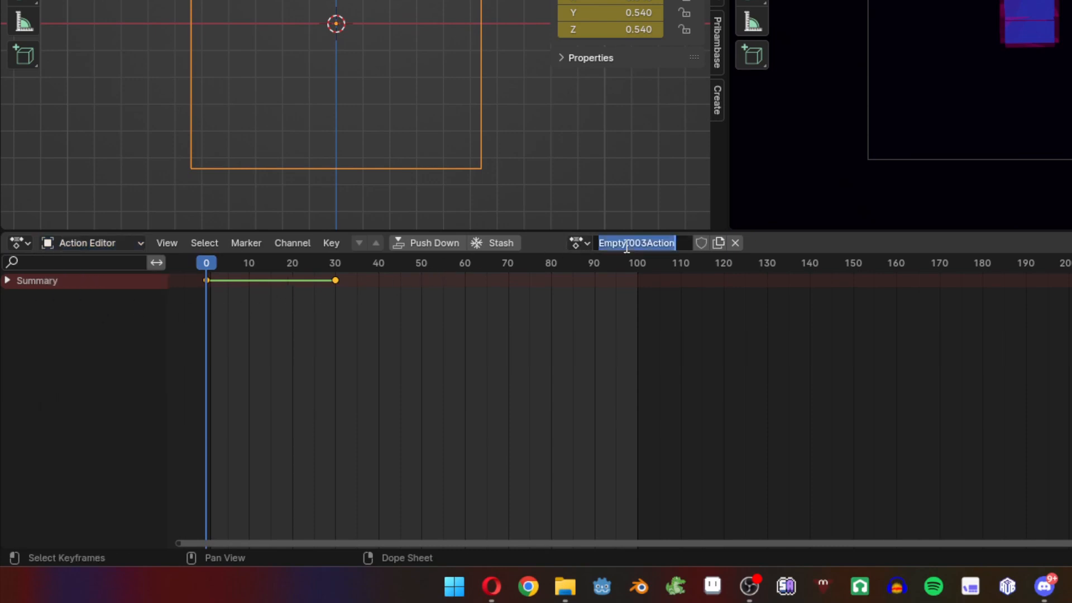
{"action": "type", "text": "jump"}
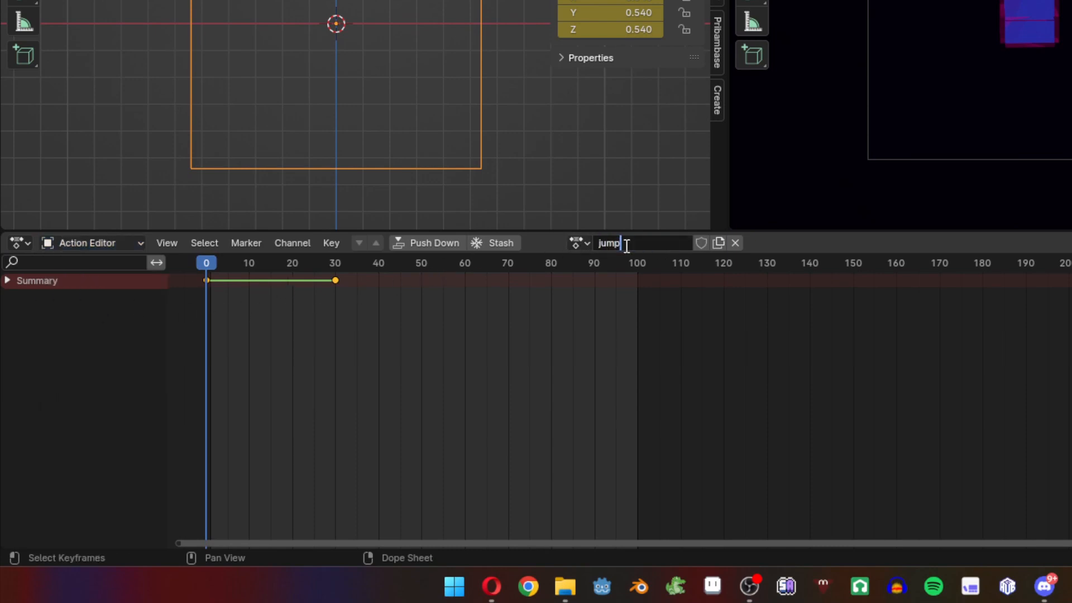
{"action": "type", "text": "2"}
{"action": "key", "text": "Return"}
{"action": "left_click", "coordinate": [437, 243]}
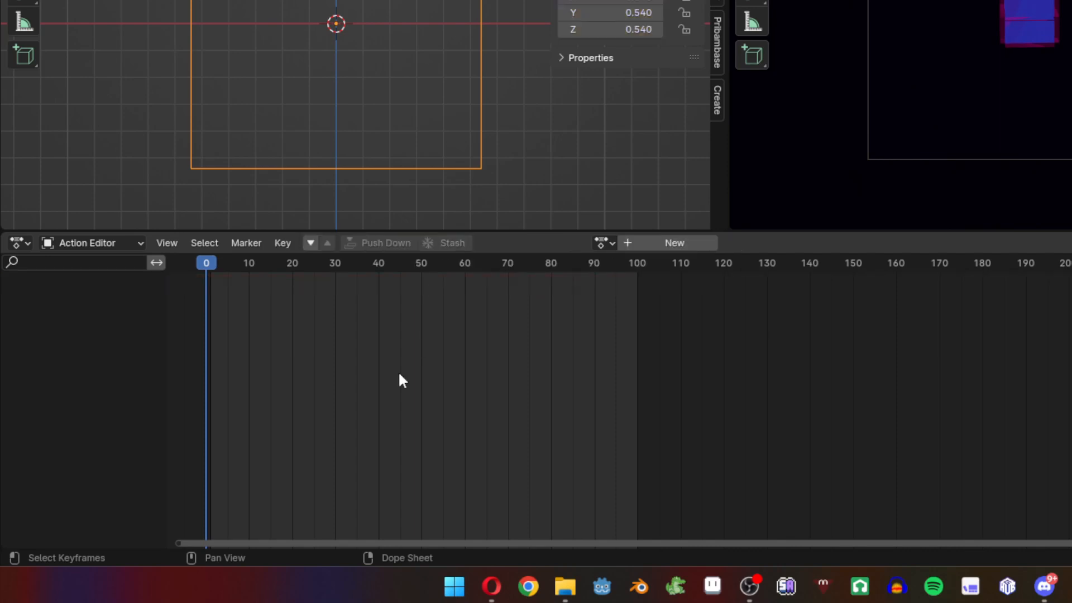
{"action": "left_click", "coordinate": [602, 242]}
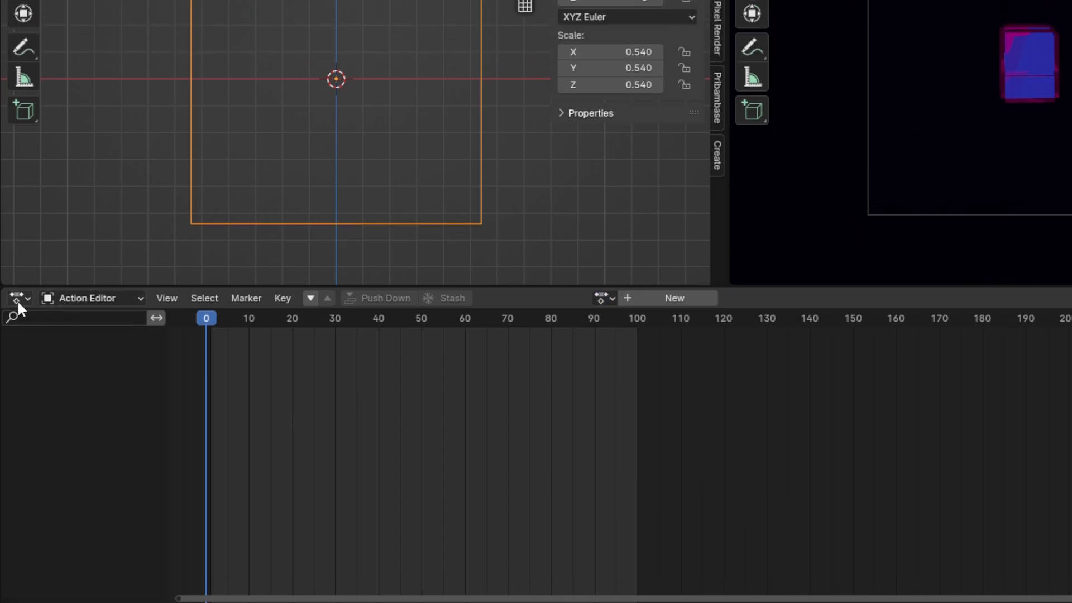
- Switch the animation area to Nonlinear Animation and examine the empty's jump2 strip by deselecting and reselecting the empty
{"action": "left_click", "coordinate": [19, 300]}
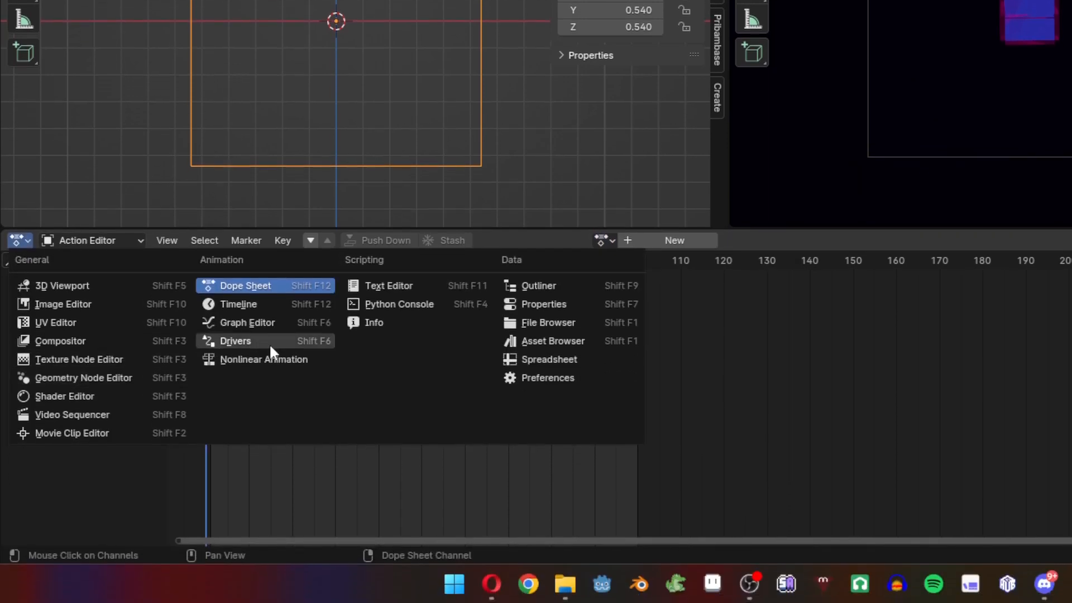
{"action": "left_click", "coordinate": [281, 362]}
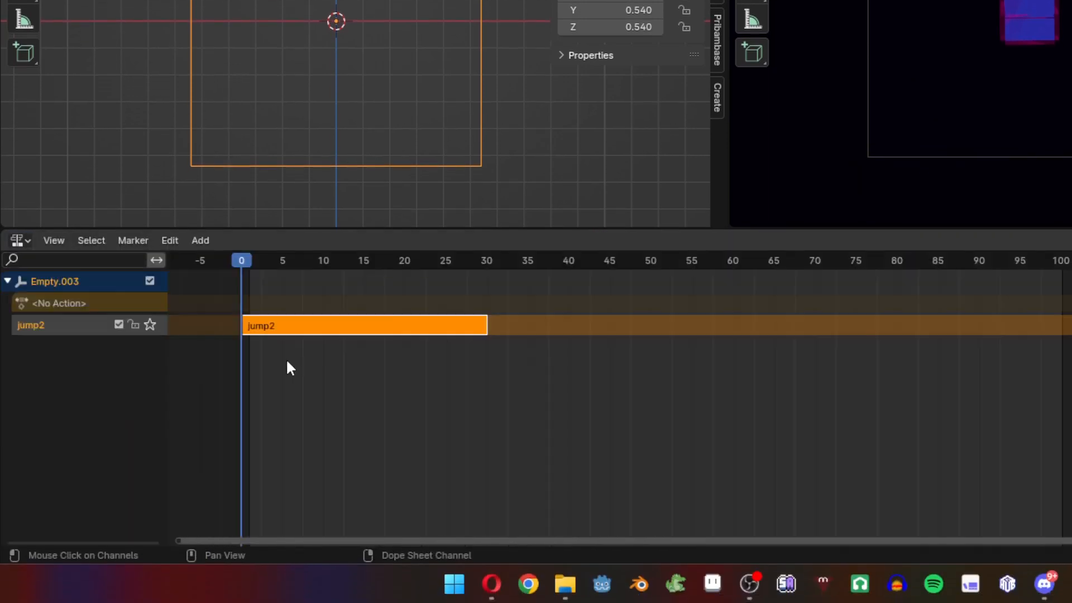
{"action": "left_click", "coordinate": [251, 430]}
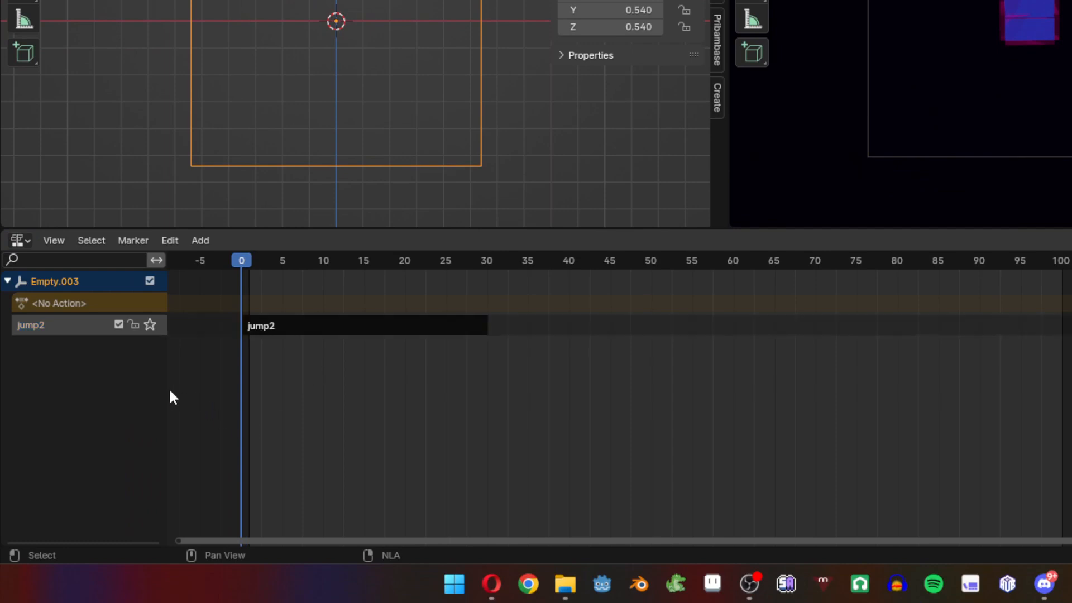
{"action": "left_click", "coordinate": [306, 325]}
{"action": "left_click", "coordinate": [561, 161]}
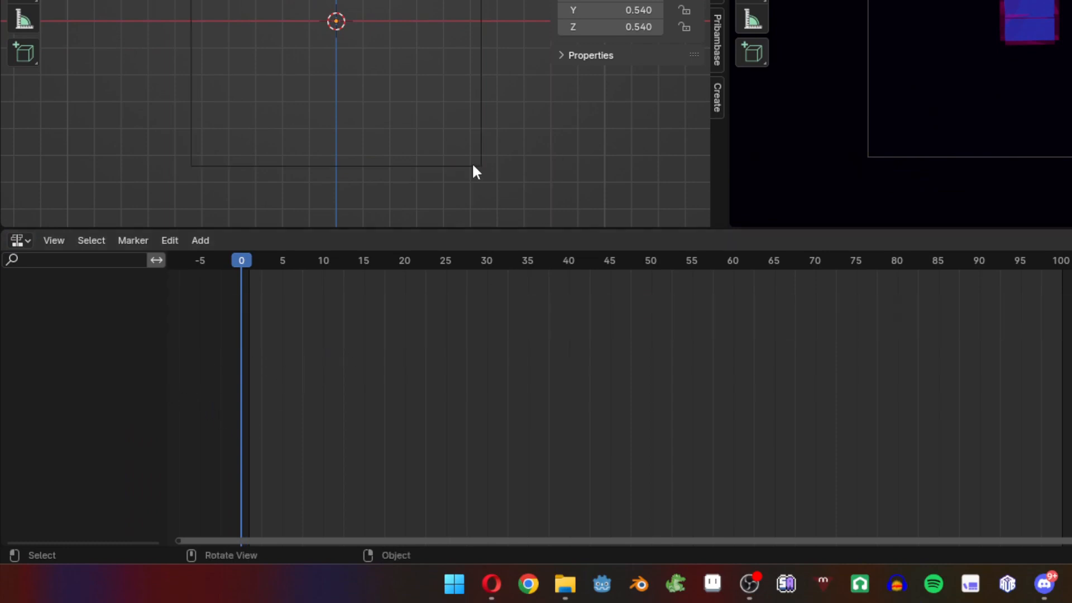
{"action": "left_click", "coordinate": [473, 166]}
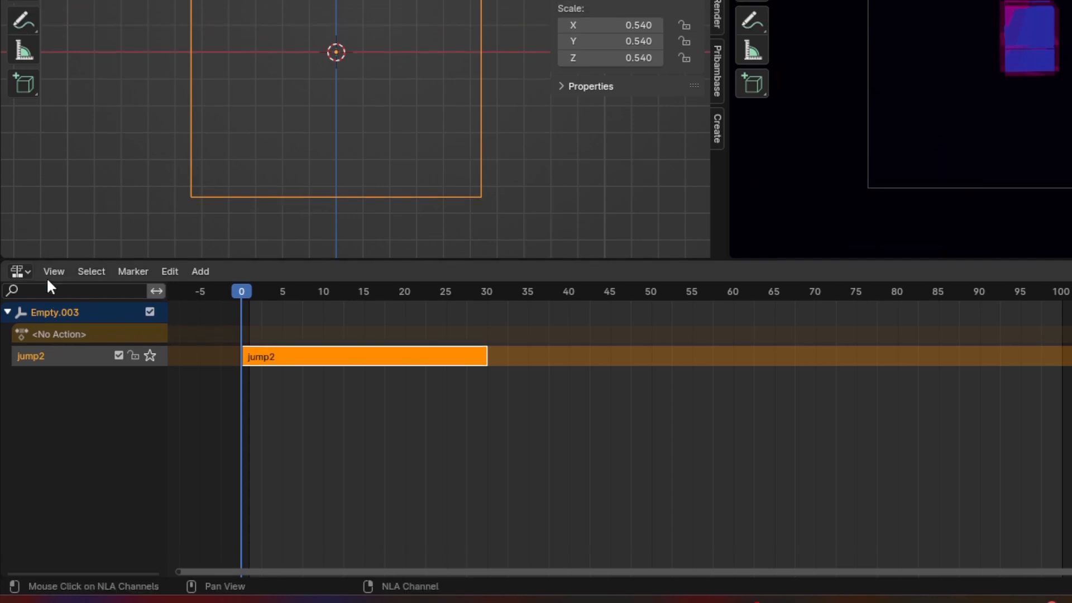
{"action": "left_click", "coordinate": [20, 240]}
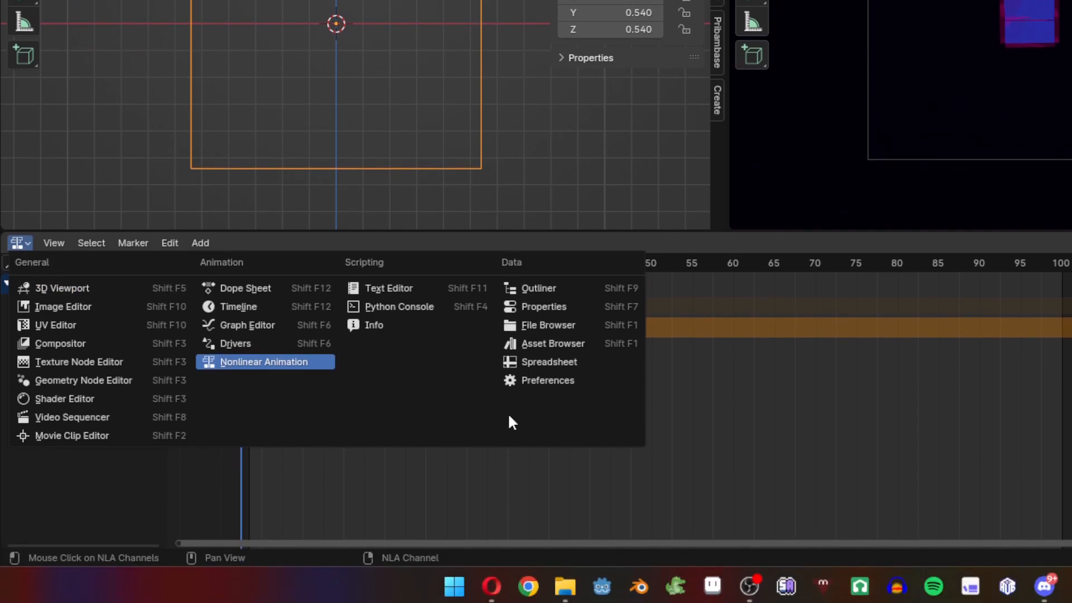
{"action": "left_click", "coordinate": [485, 450]}
- Delete the demonstration empty from the scene
{"action": "left_click", "coordinate": [364, 327]}
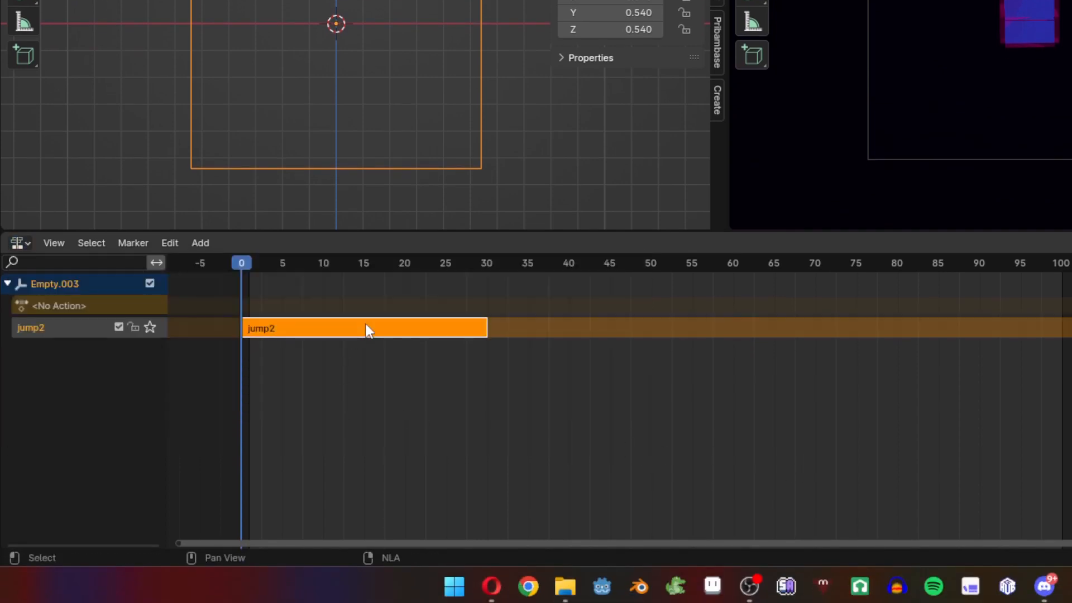
{"action": "key", "text": "Delete"}
{"action": "key", "text": "Delete"}
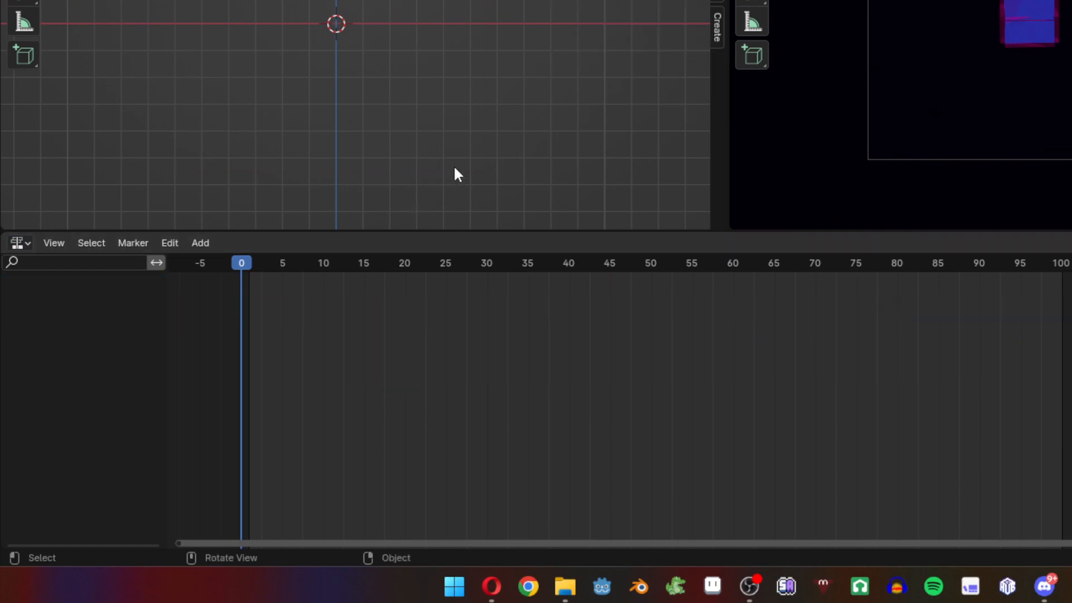
- Scrub the logo animation, stopping at frame 24, and show the logo through the camera
{"action": "left_click_drag", "start_coordinate": [253, 262], "coordinate": [552, 262]}
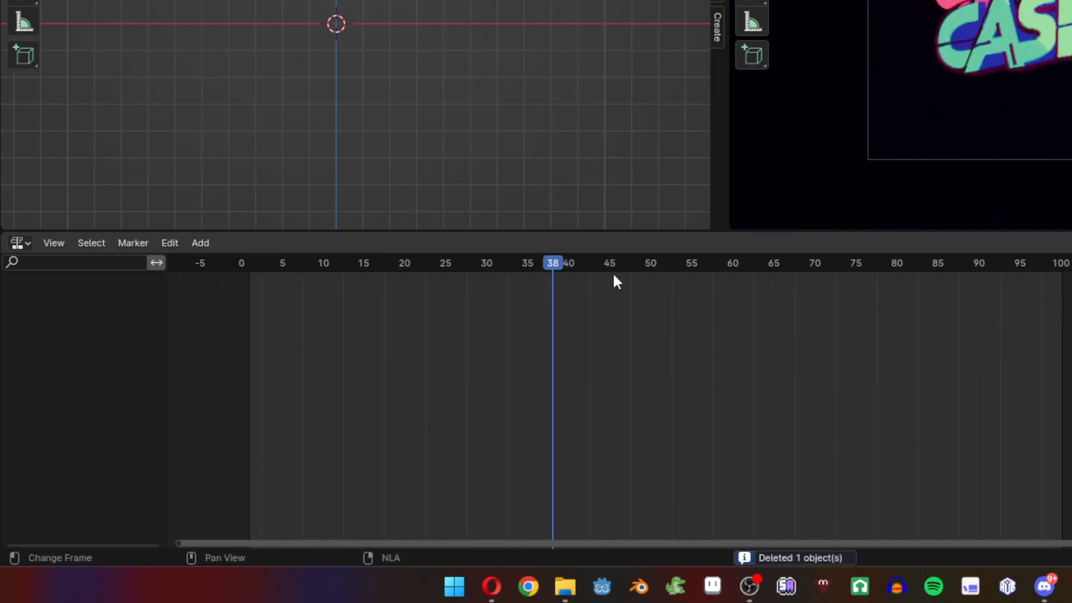
{"action": "left_click_drag", "start_coordinate": [613, 274], "coordinate": [576, 268]}
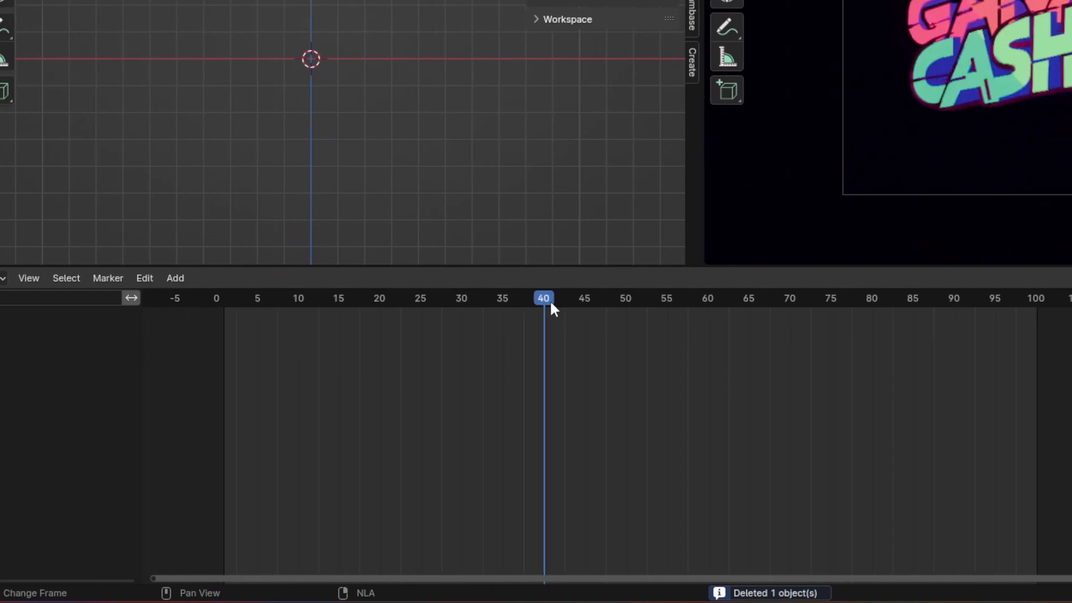
{"action": "left_click_drag", "start_coordinate": [550, 304], "coordinate": [384, 312]}
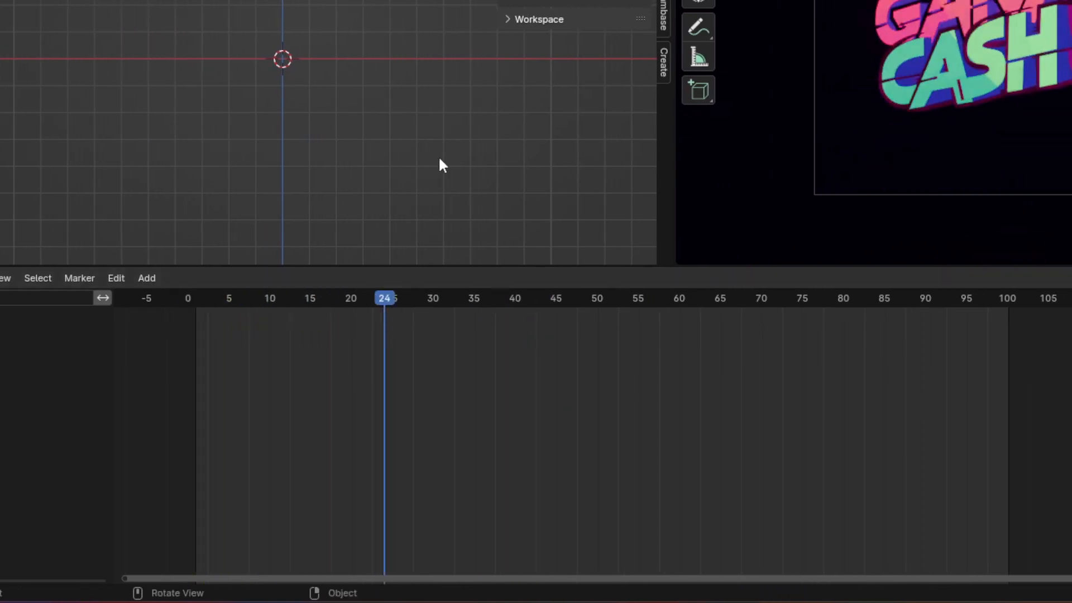
{"action": "middle_click_drag", "start_coordinate": [439, 159], "coordinate": [439, 159]}
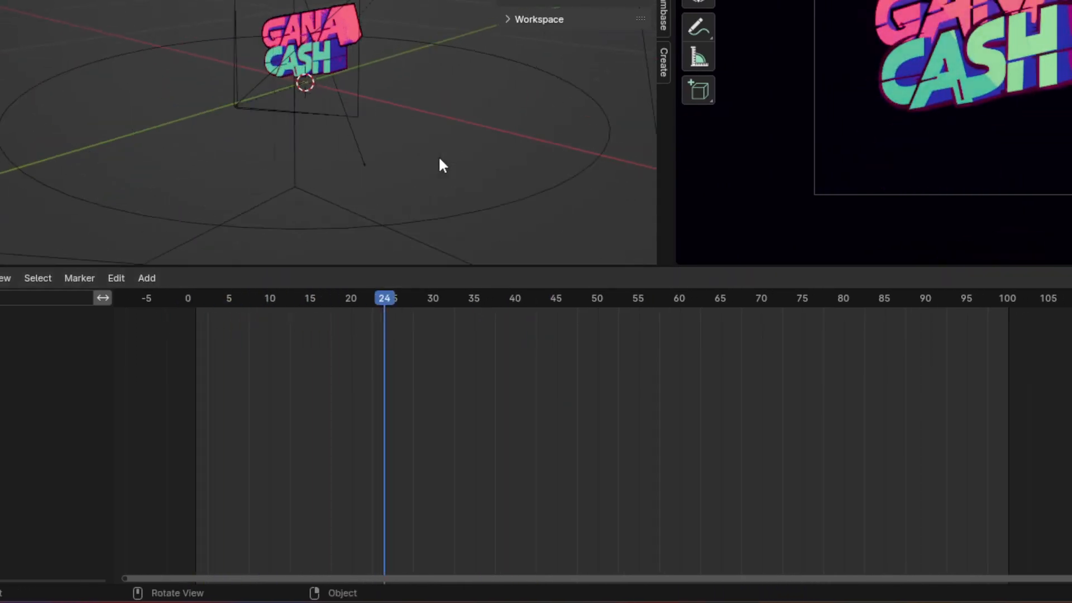
{"action": "key", "text": "KP_0"}
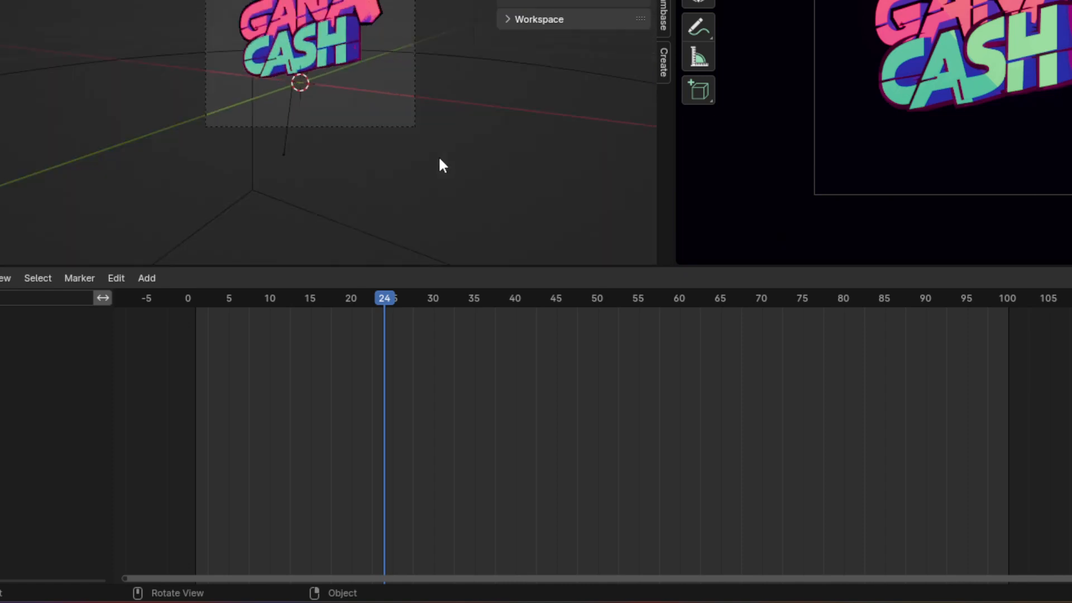
- Scrub to frame 41 and compare the NLA tracks of the letters H and S in CASH
{"action": "left_click", "coordinate": [385, 58]}
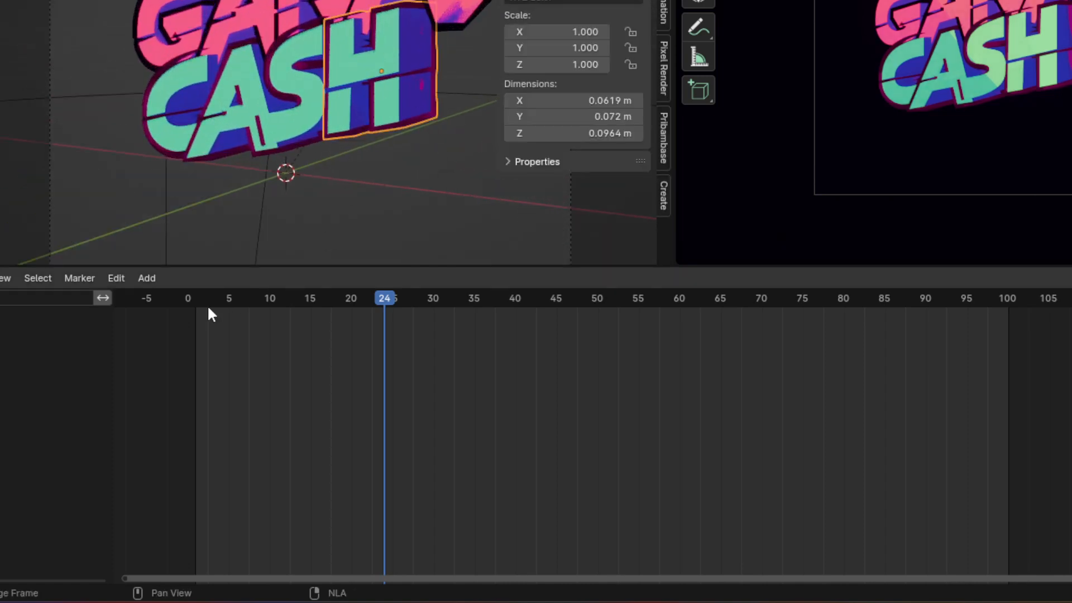
{"action": "left_click_drag", "start_coordinate": [190, 308], "coordinate": [574, 303]}
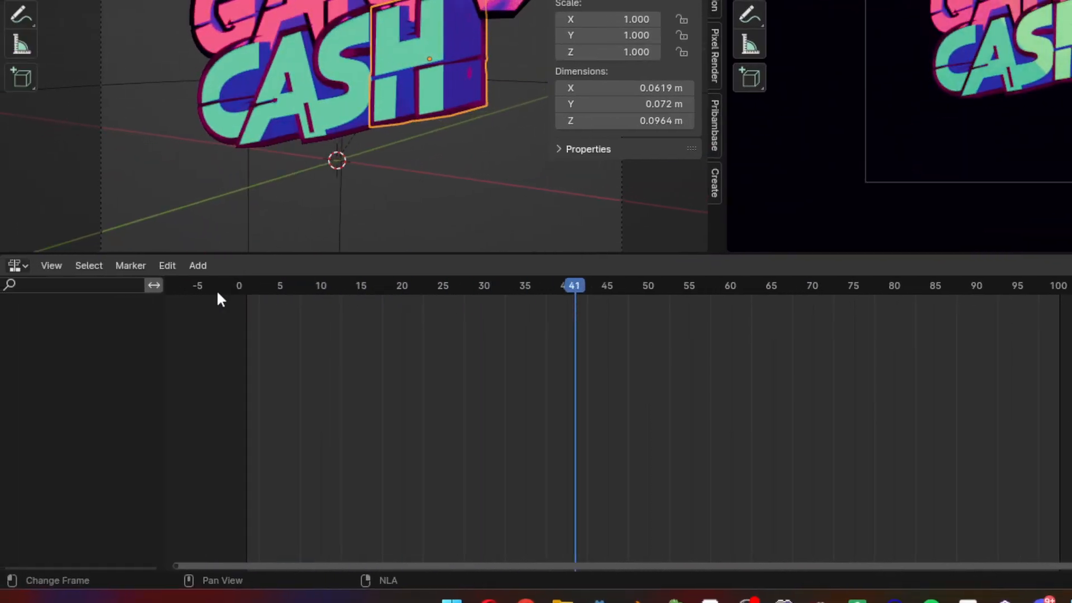
{"action": "left_click", "coordinate": [17, 303]}
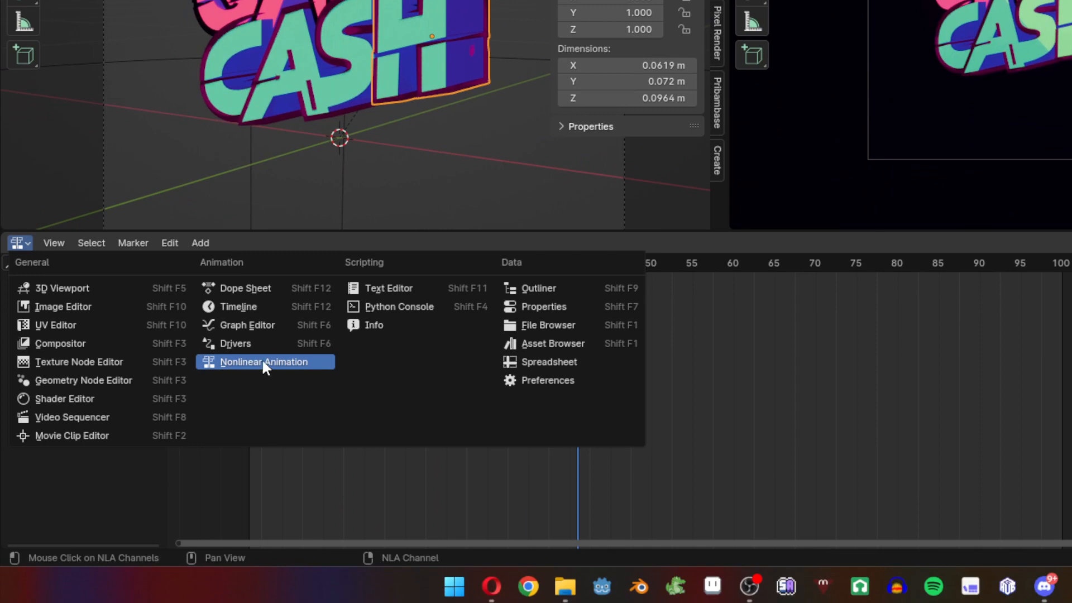
{"action": "left_click", "coordinate": [262, 363]}
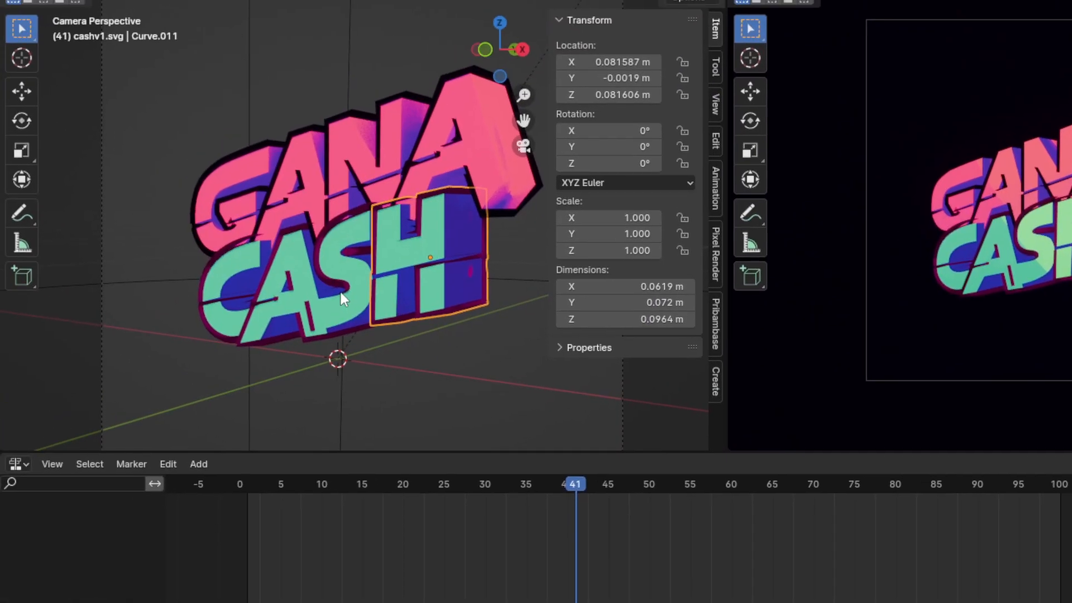
{"action": "left_click", "coordinate": [341, 293]}
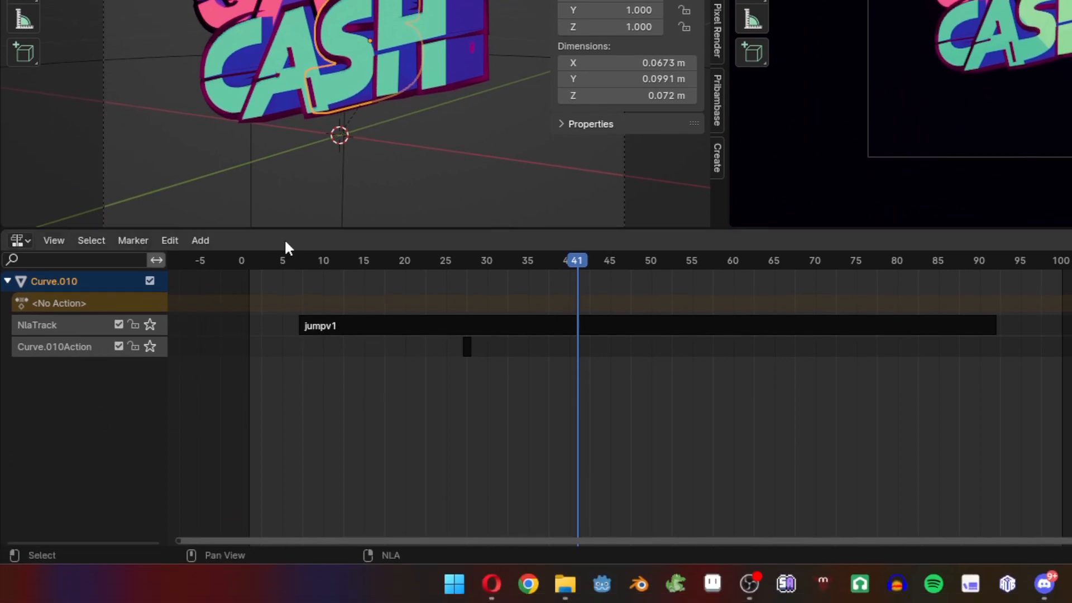
- Insert a Location, Rotation & Scale keyframe on the letter H at frame 0 and push its action down to an NLA track
{"action": "left_click", "coordinate": [451, 53]}
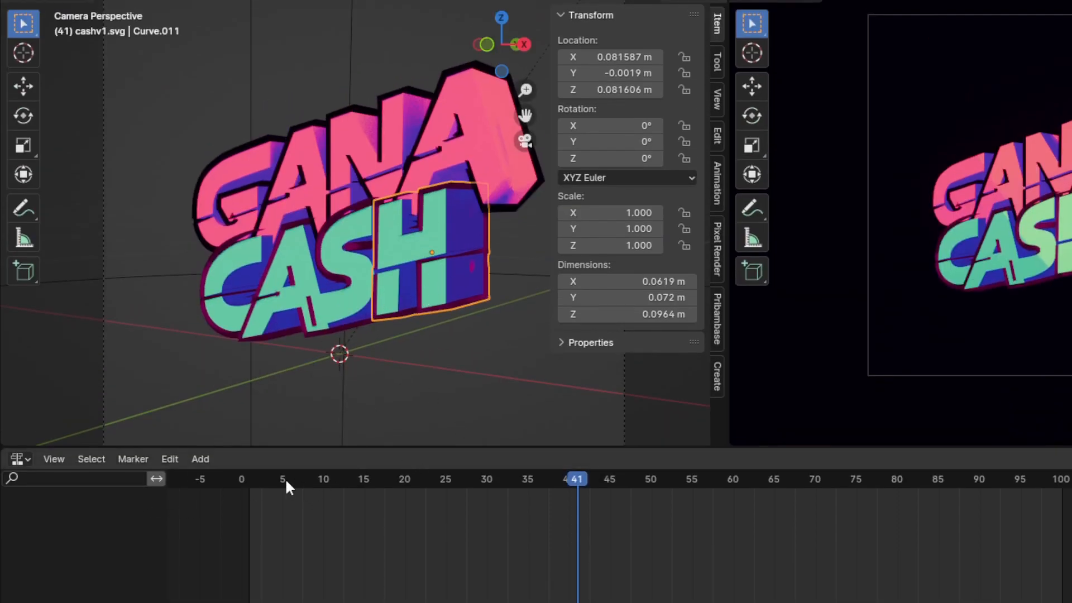
{"action": "left_click_drag", "start_coordinate": [285, 481], "coordinate": [242, 477]}
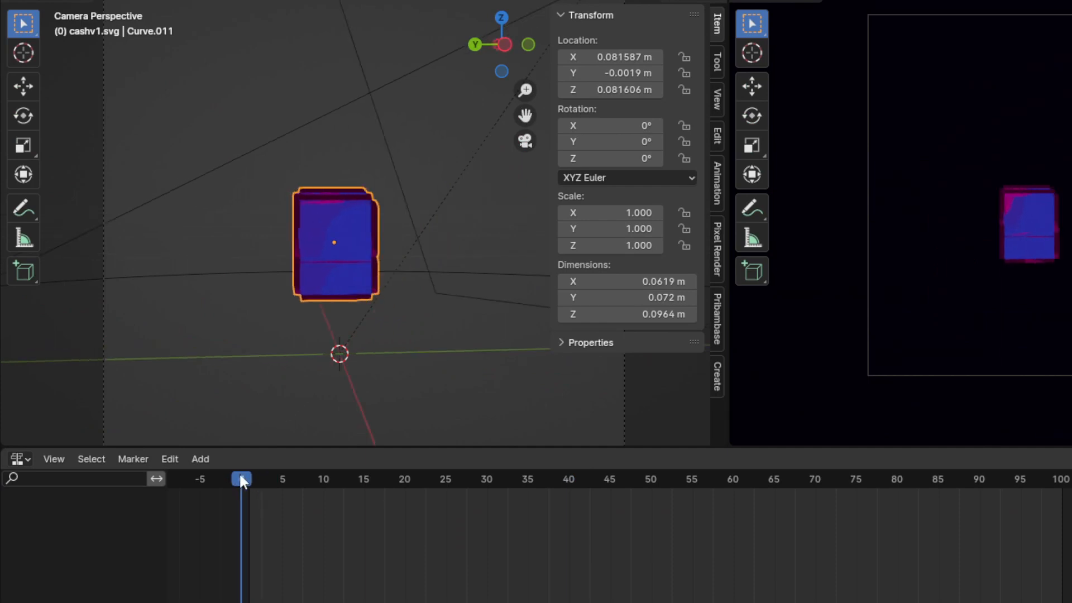
{"action": "key", "text": "i"}
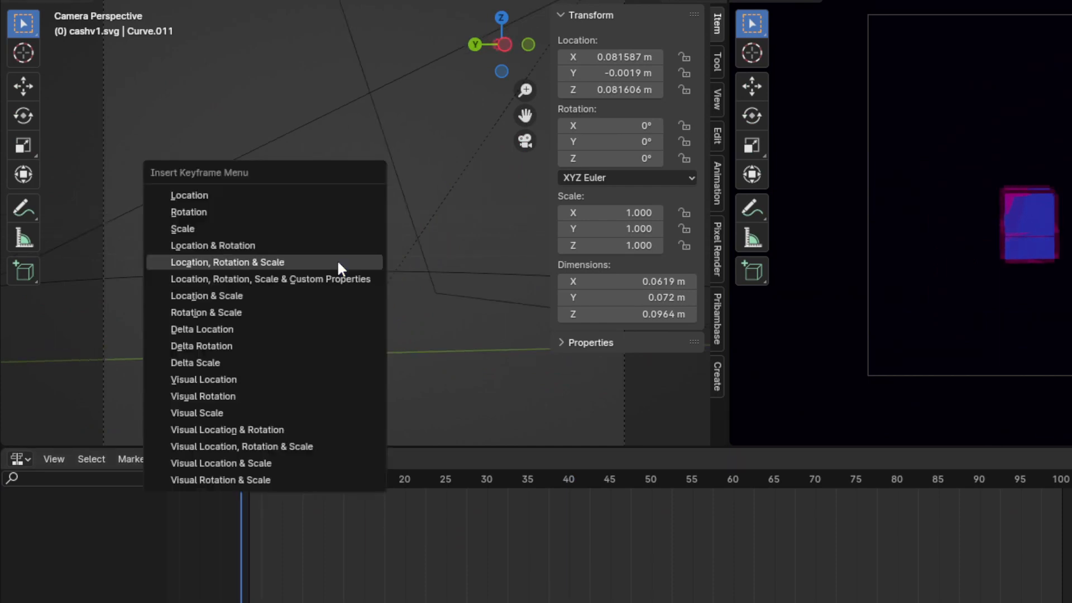
{"action": "left_click", "coordinate": [340, 267]}
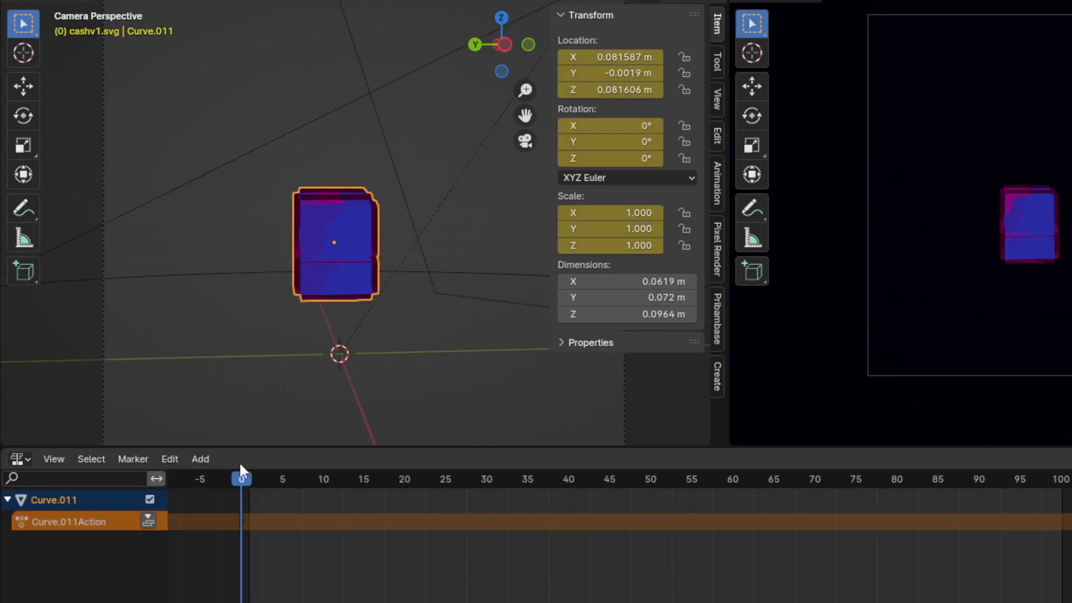
{"action": "left_click", "coordinate": [150, 520]}
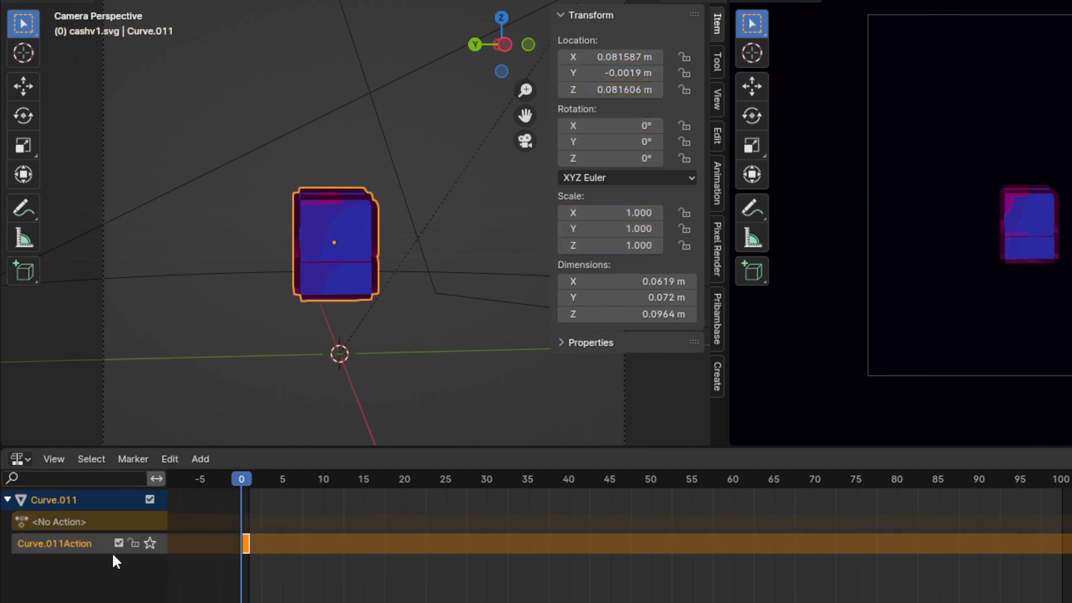
- Add a new NLA track above the letter H's pushed-down action track and select it
{"action": "left_click_drag", "start_coordinate": [241, 276], "coordinate": [229, 338]}
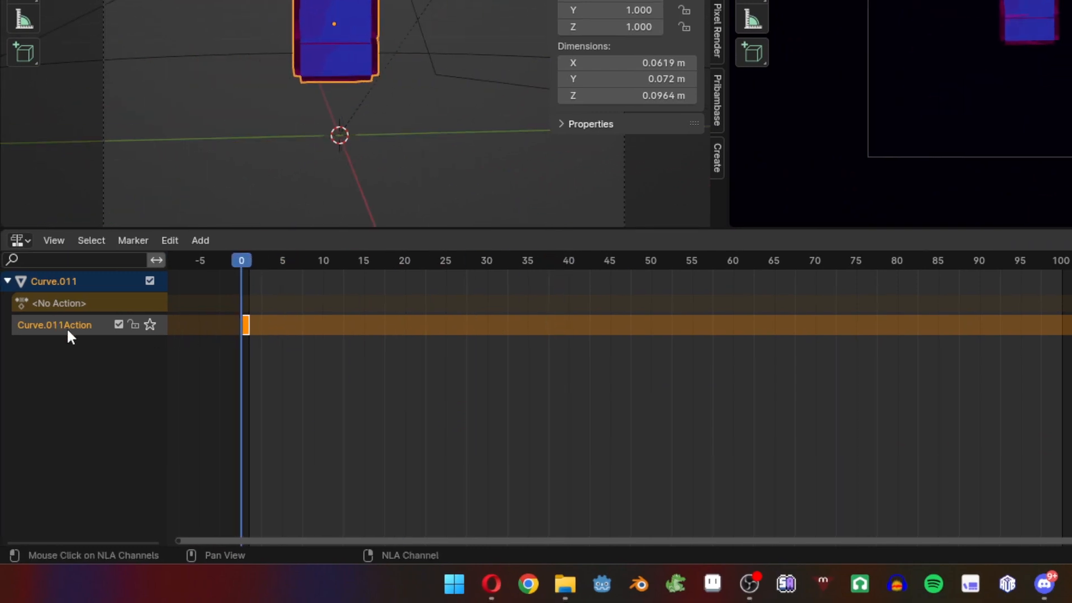
{"action": "key", "text": "q"}
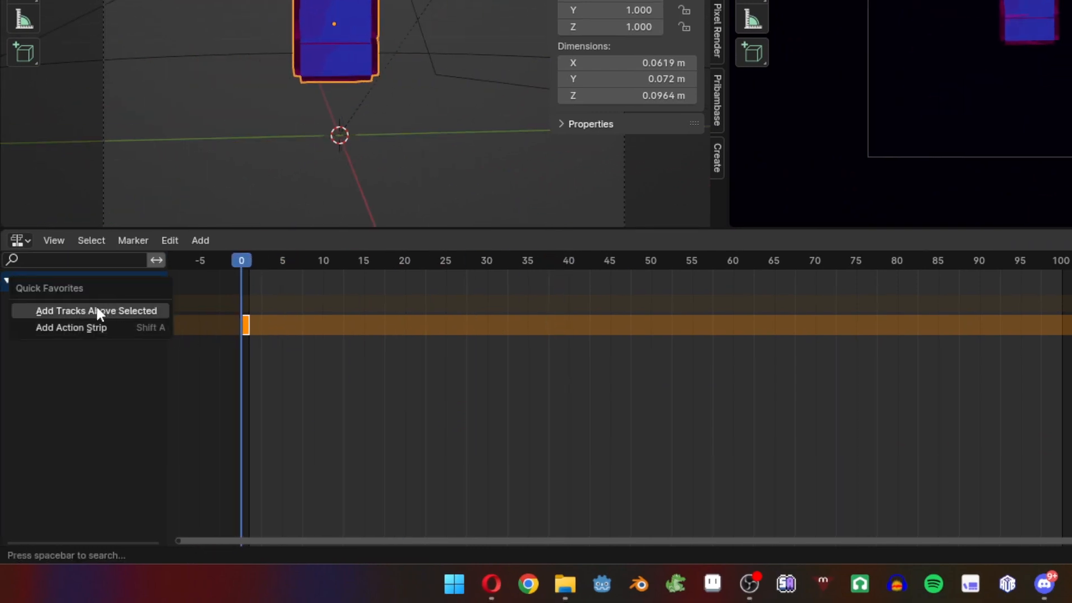
{"action": "left_click", "coordinate": [128, 311]}
{"action": "left_click", "coordinate": [66, 329]}
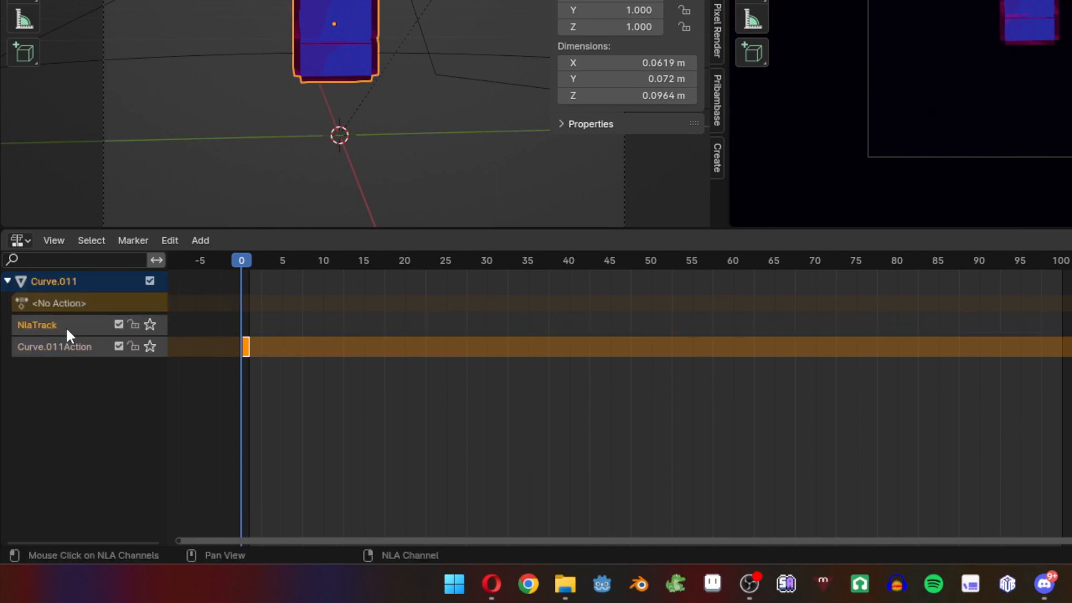
- Add a jumpv1 action strip at frame 0 on the letter H's new empty NLA track
{"action": "left_click", "coordinate": [196, 243]}
{"action": "key", "text": "q"}
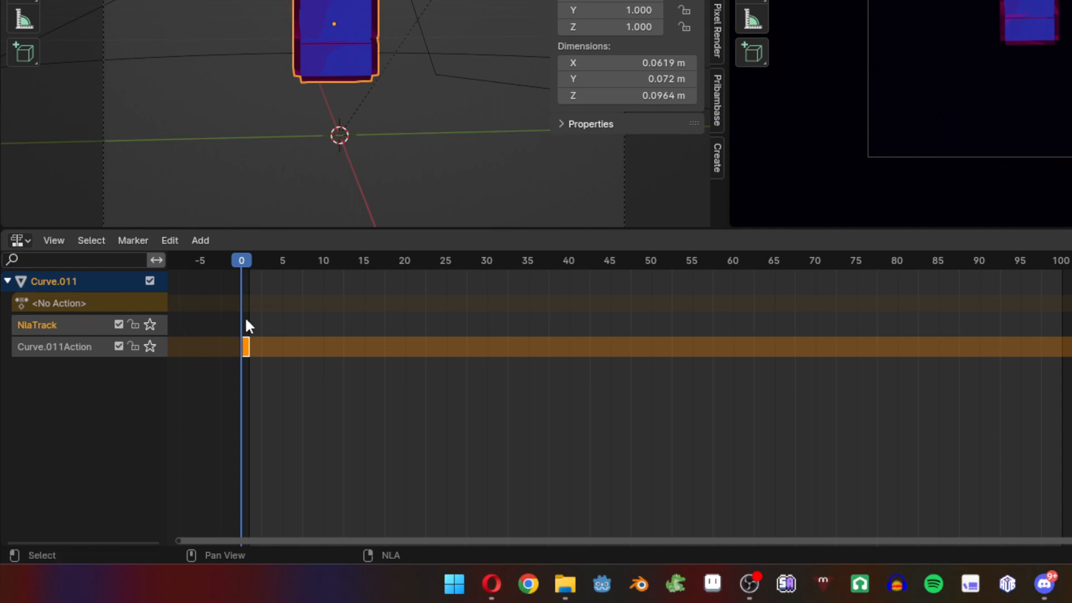
{"action": "key", "text": "q"}
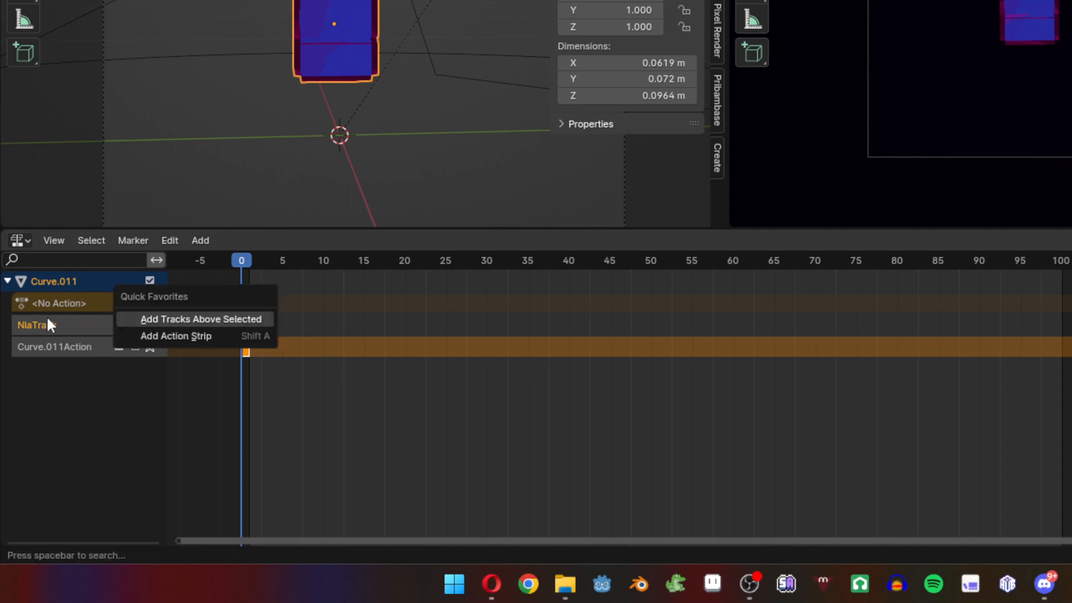
{"action": "left_click", "coordinate": [194, 334]}
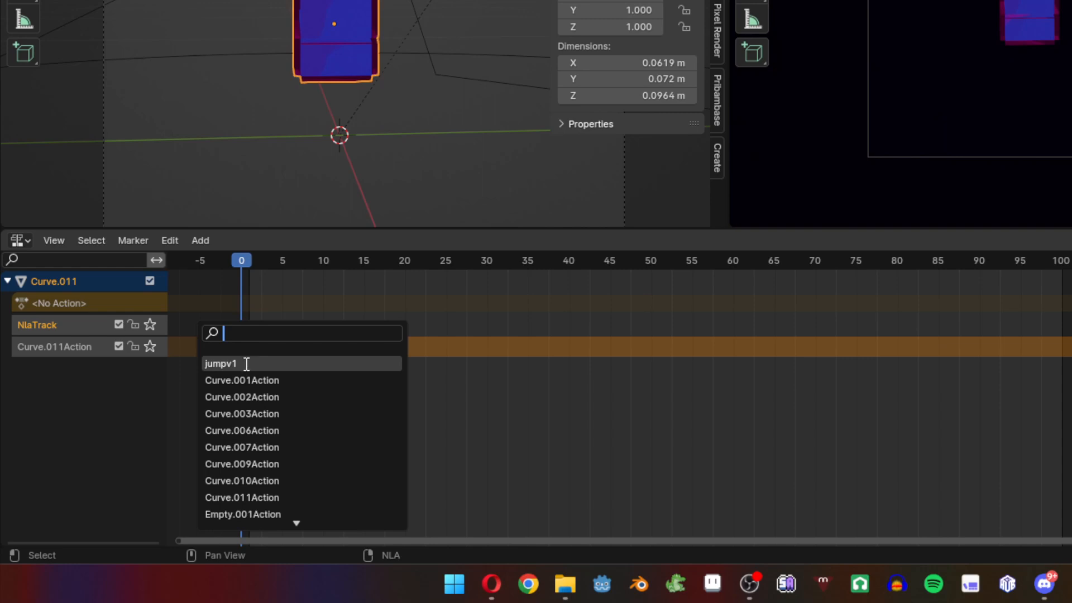
{"action": "scroll", "coordinate": [352, 404], "scroll_direction": "down", "scroll_amount": 10}
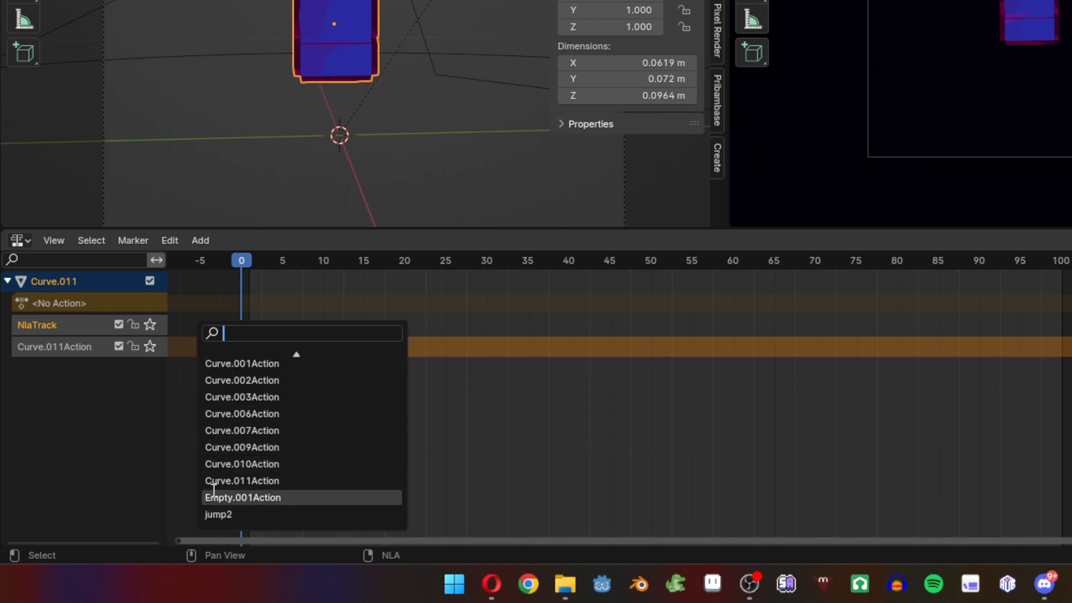
{"action": "scroll", "coordinate": [289, 400], "scroll_direction": "up", "scroll_amount": 10}
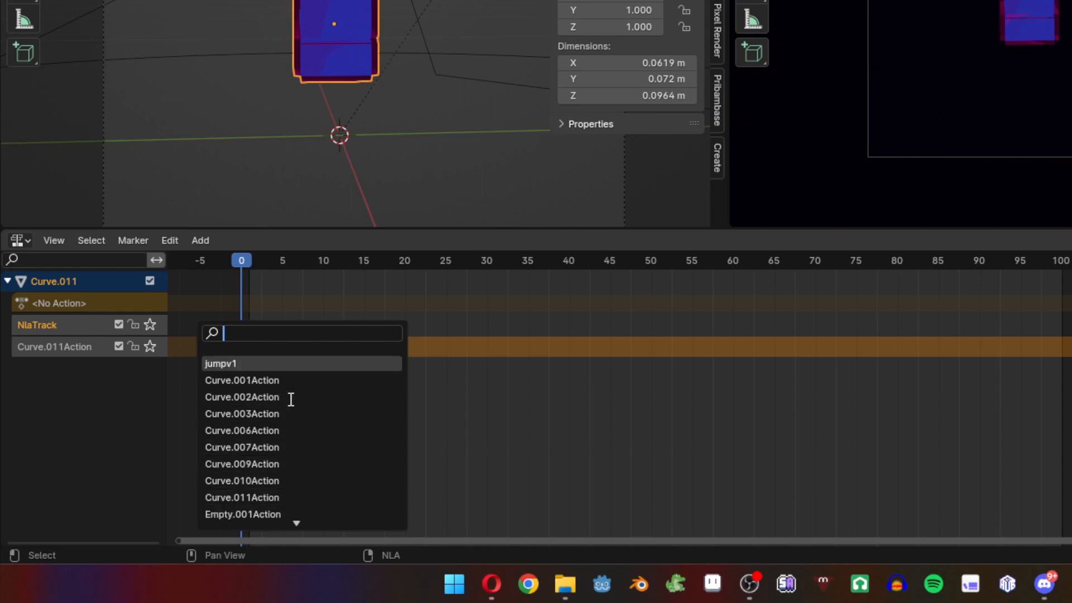
{"action": "left_click", "coordinate": [239, 363]}
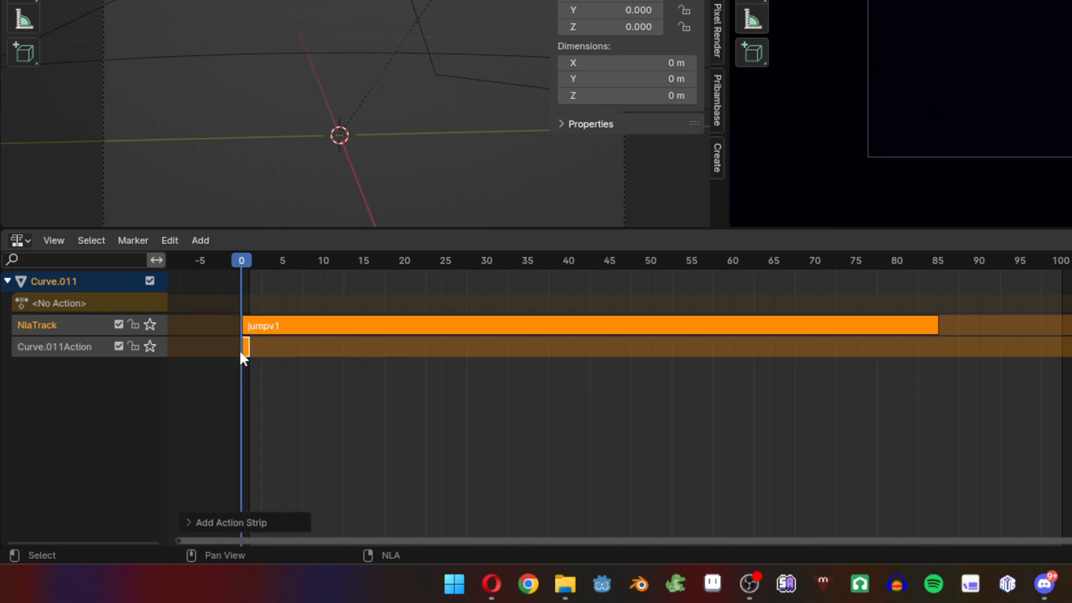
- Scrub the animation to frame 33 to check where the strip places the letter H
{"action": "left_click_drag", "start_coordinate": [245, 262], "coordinate": [453, 266]}
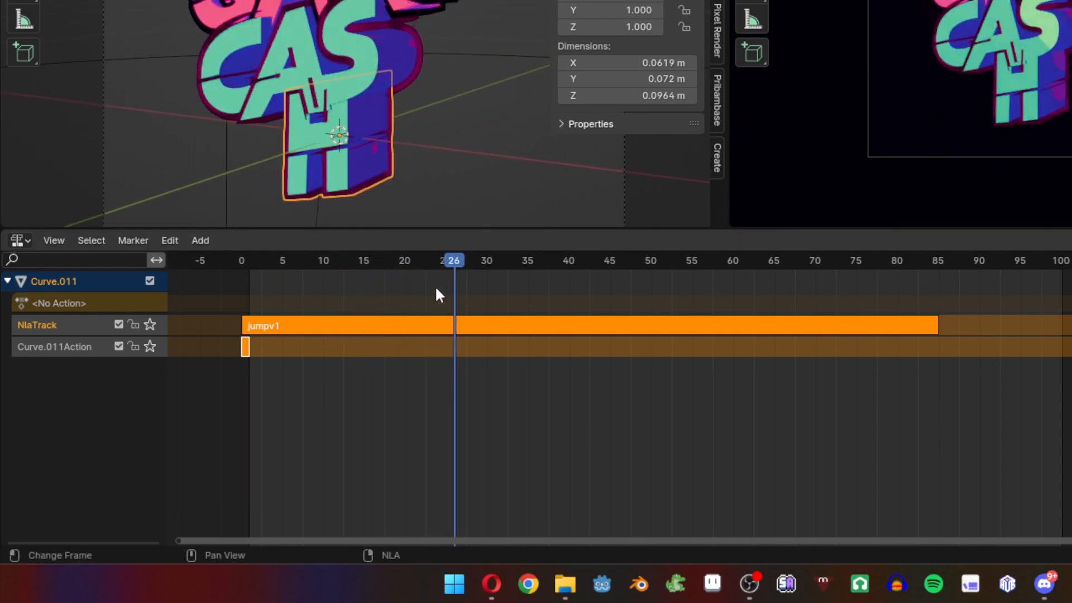
{"action": "left_click_drag", "start_coordinate": [457, 263], "coordinate": [509, 293]}
{"action": "left_click", "coordinate": [370, 437]}
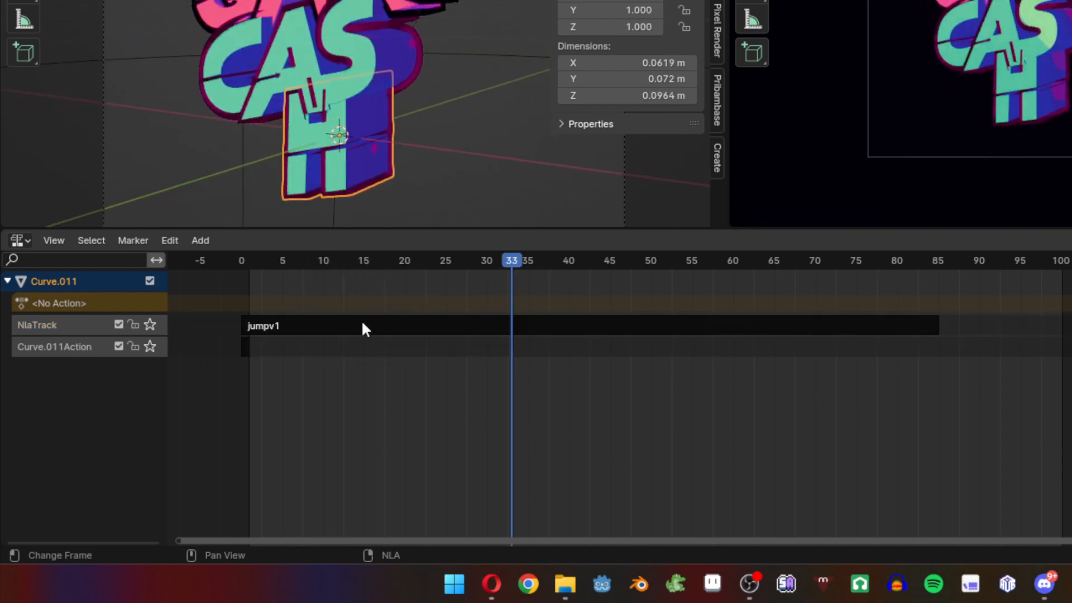
- Set the blending mode of the letter H's jumpv1 strip to Combine
{"action": "left_click", "coordinate": [362, 323]}
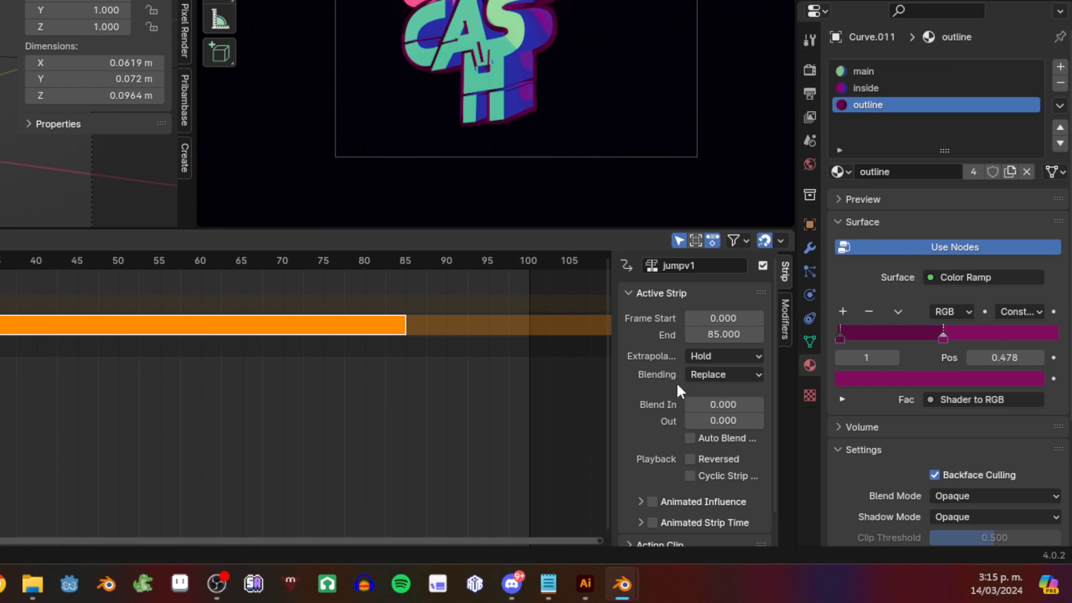
{"action": "left_click", "coordinate": [704, 378]}
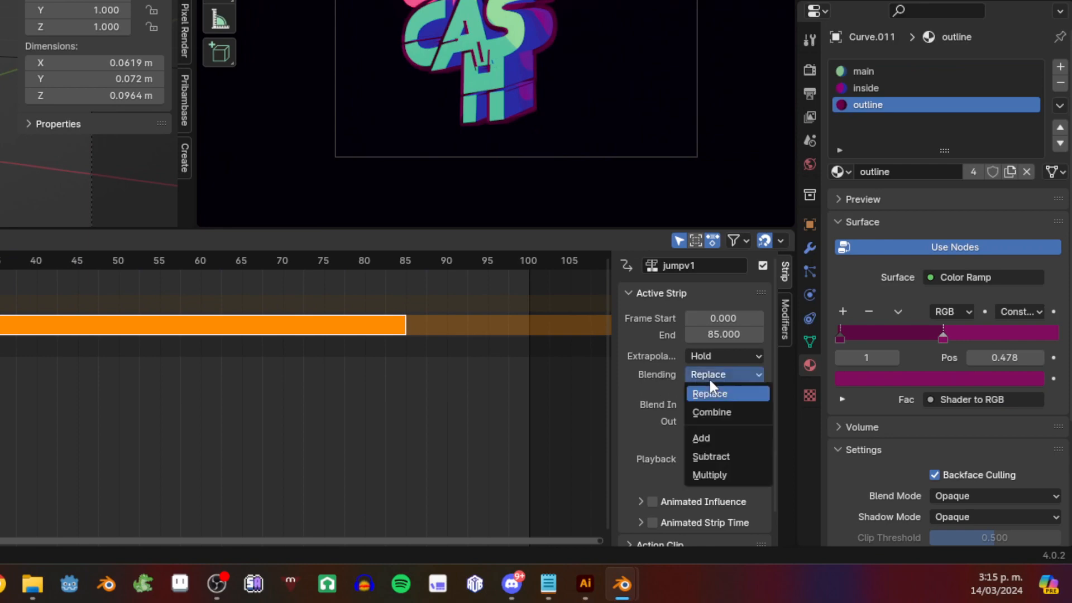
{"action": "left_click", "coordinate": [699, 414]}
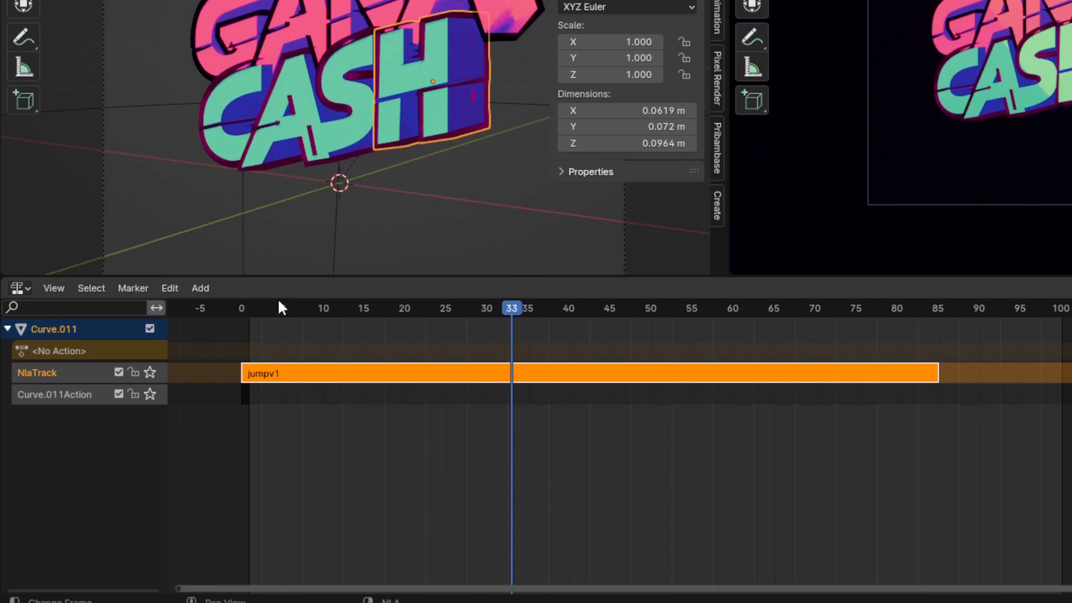
- Scrub to frame 11 and move the letter H's jumpv1 strip to start at frame 7
{"action": "left_click_drag", "start_coordinate": [279, 308], "coordinate": [331, 358]}
{"action": "left_click", "coordinate": [330, 423]}
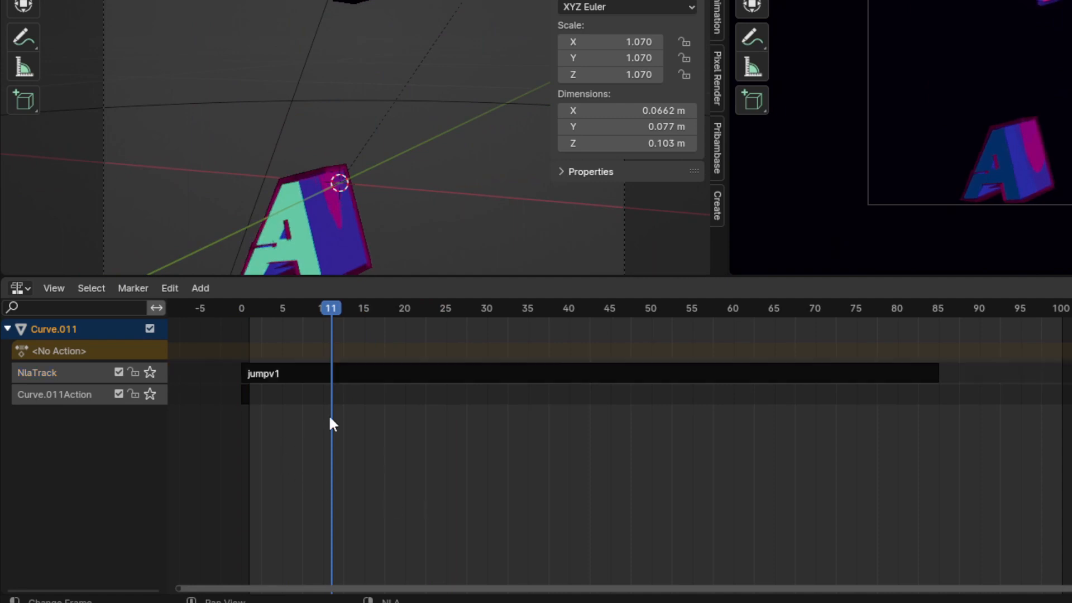
{"action": "left_click", "coordinate": [283, 376]}
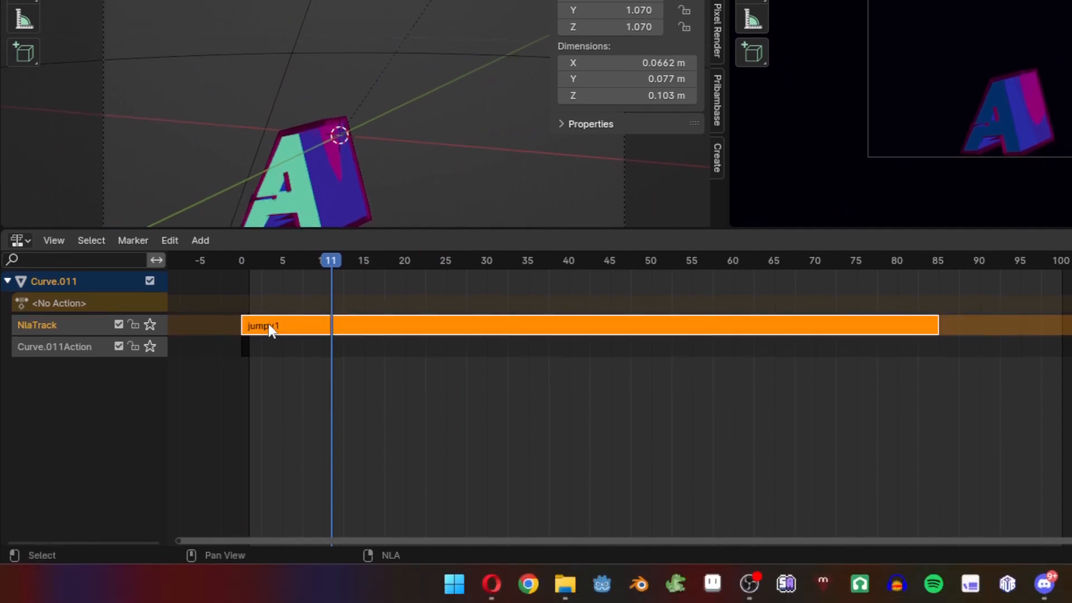
{"action": "left_click", "coordinate": [271, 335]}
{"action": "left_click", "coordinate": [273, 330]}
{"action": "key", "text": "q"}
{"action": "left_click", "coordinate": [264, 396]}
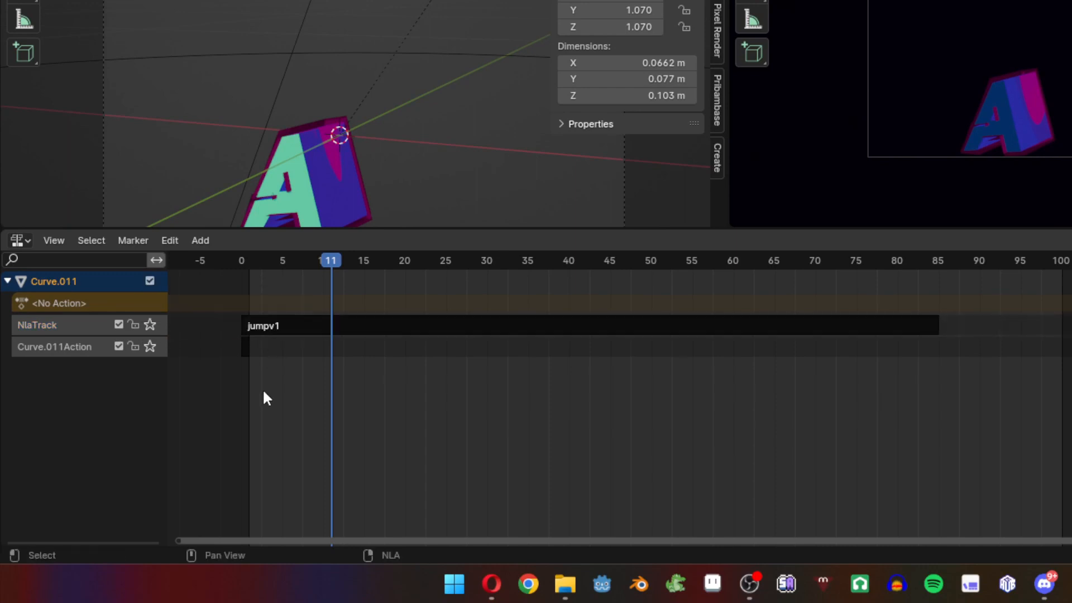
{"action": "left_click", "coordinate": [284, 330]}
{"action": "key", "text": "g"}
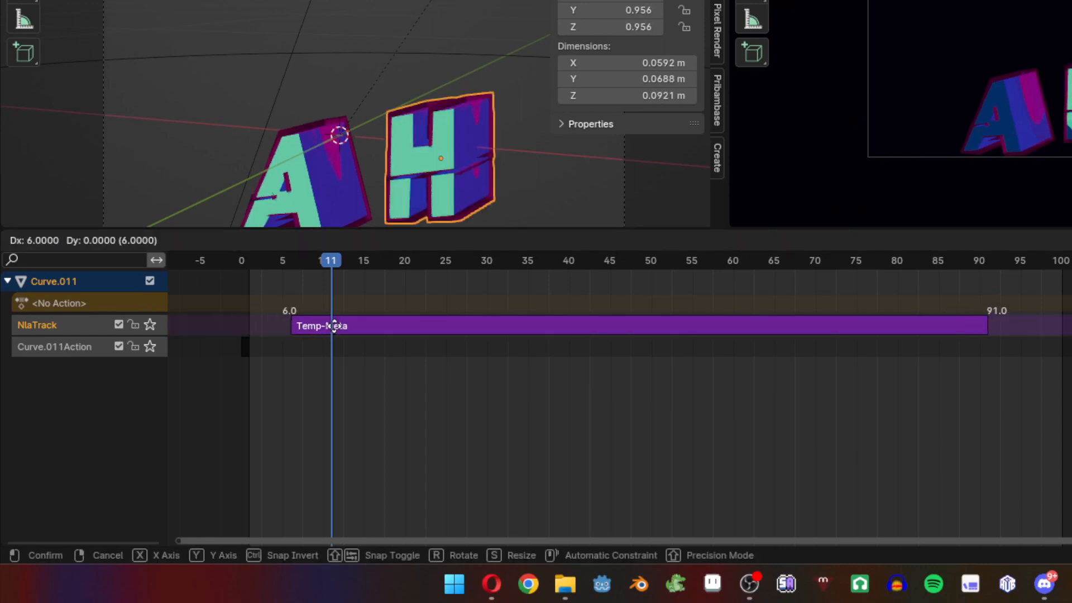
{"action": "left_click", "coordinate": [337, 326]}
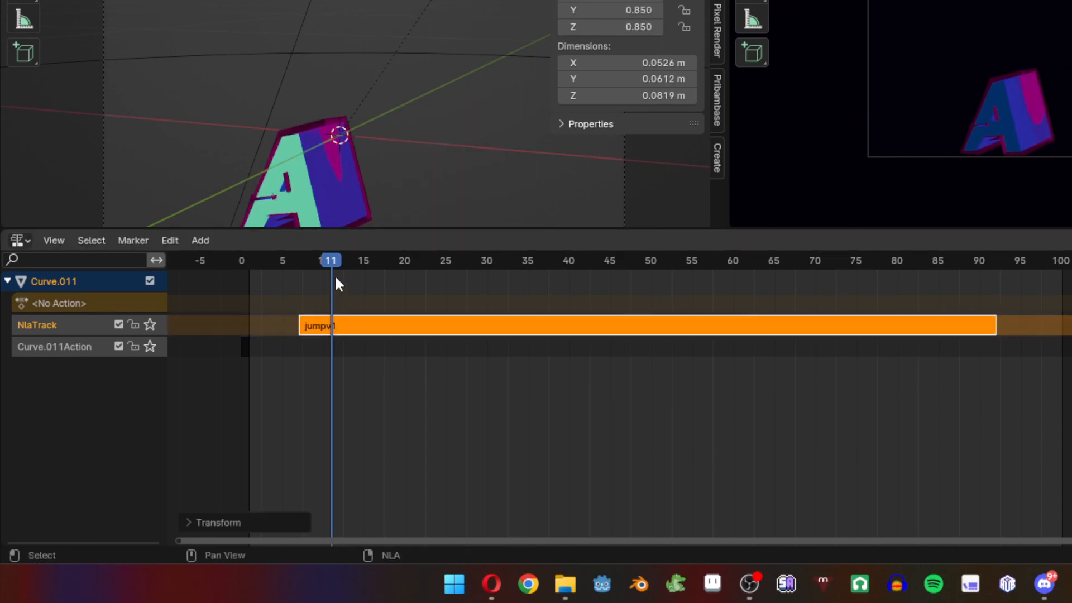
- Play the animation, stop at frame 79, and shift the jumpv1 strip to start at frame 8
{"action": "left_click_drag", "start_coordinate": [330, 259], "coordinate": [276, 263]}
{"action": "key", "text": "space"}
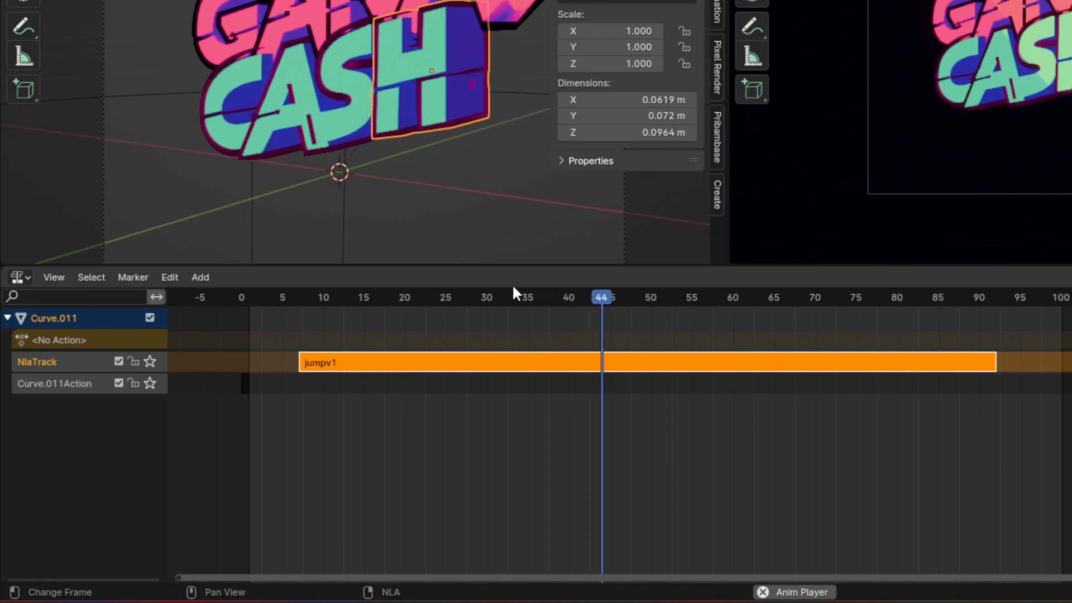
{"action": "left_click_drag", "start_coordinate": [865, 297], "coordinate": [887, 301]}
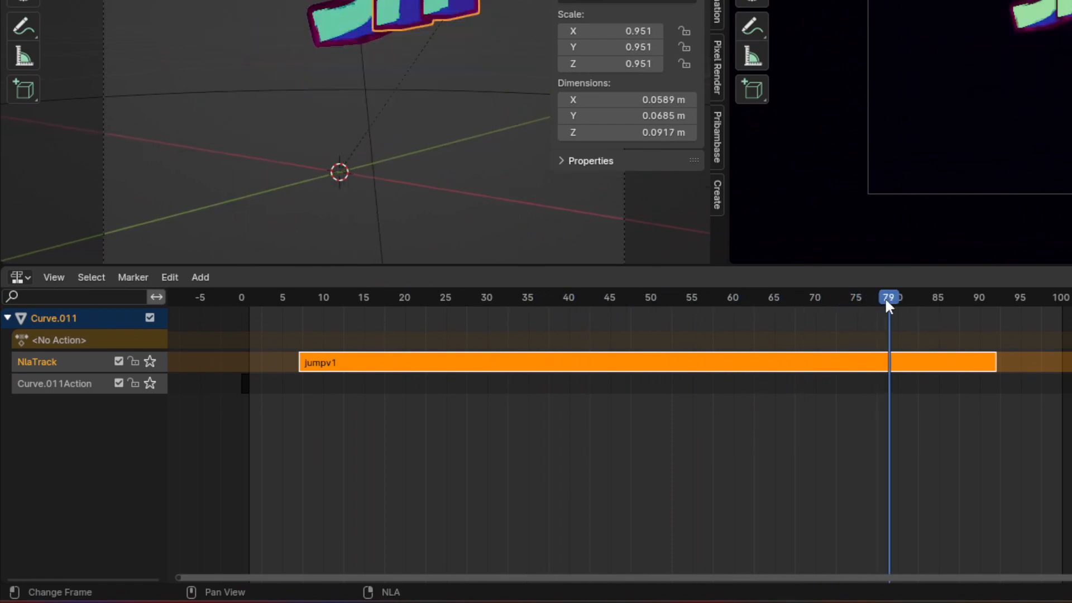
{"action": "left_click_drag", "start_coordinate": [437, 360], "coordinate": [447, 362]}
{"action": "left_click", "coordinate": [447, 361]}
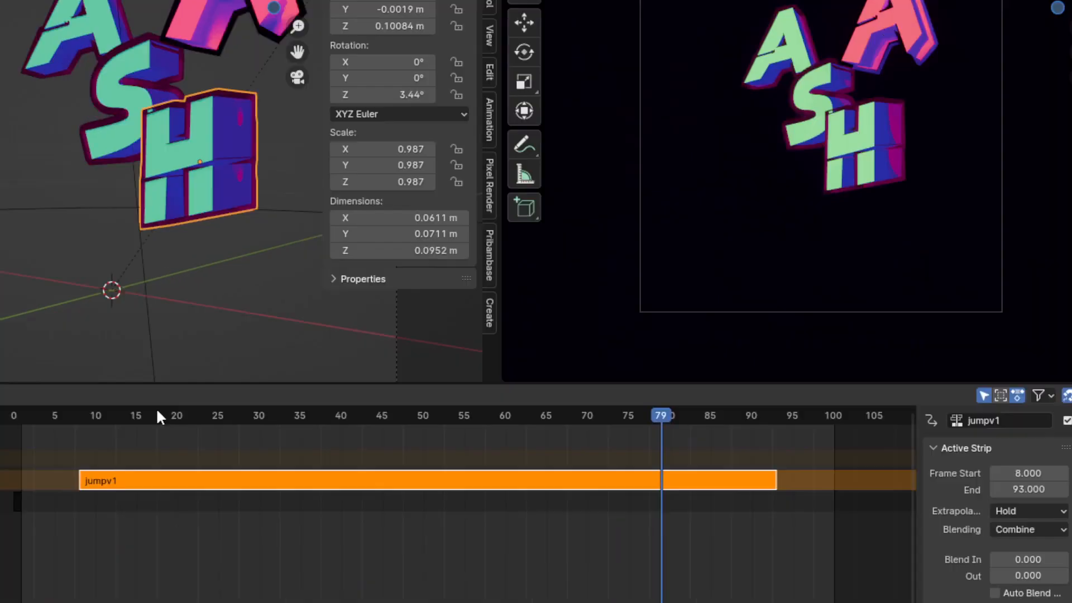
- Scrub through the logo animation to frame 58 to check the timing of the letter H
{"action": "left_click_drag", "start_coordinate": [156, 415], "coordinate": [312, 415]}
{"action": "left_click_drag", "start_coordinate": [537, 306], "coordinate": [316, 359]}
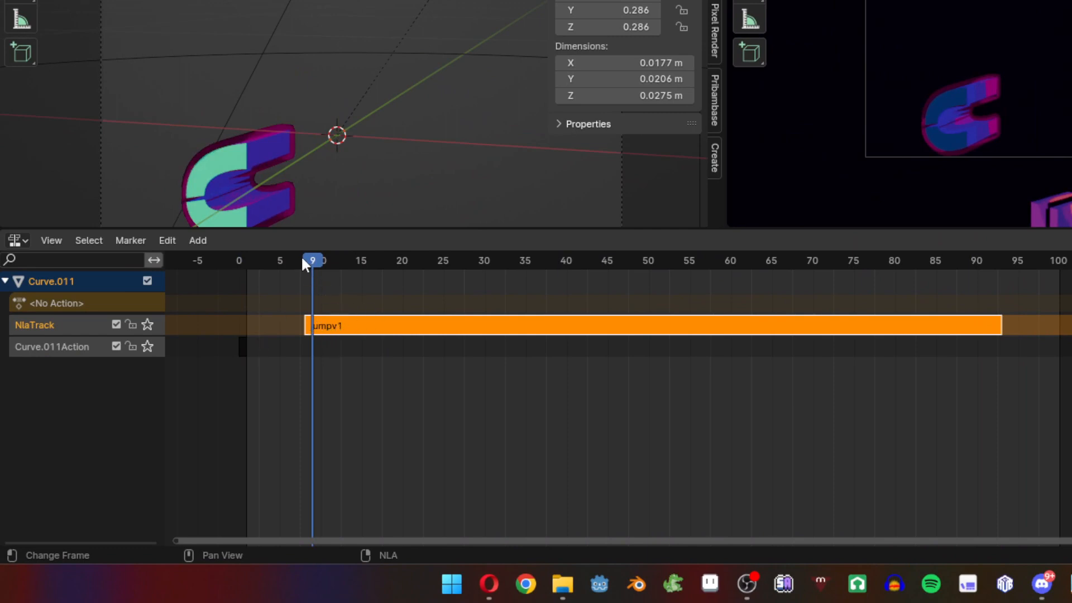
{"action": "left_click_drag", "start_coordinate": [302, 260], "coordinate": [341, 326]}
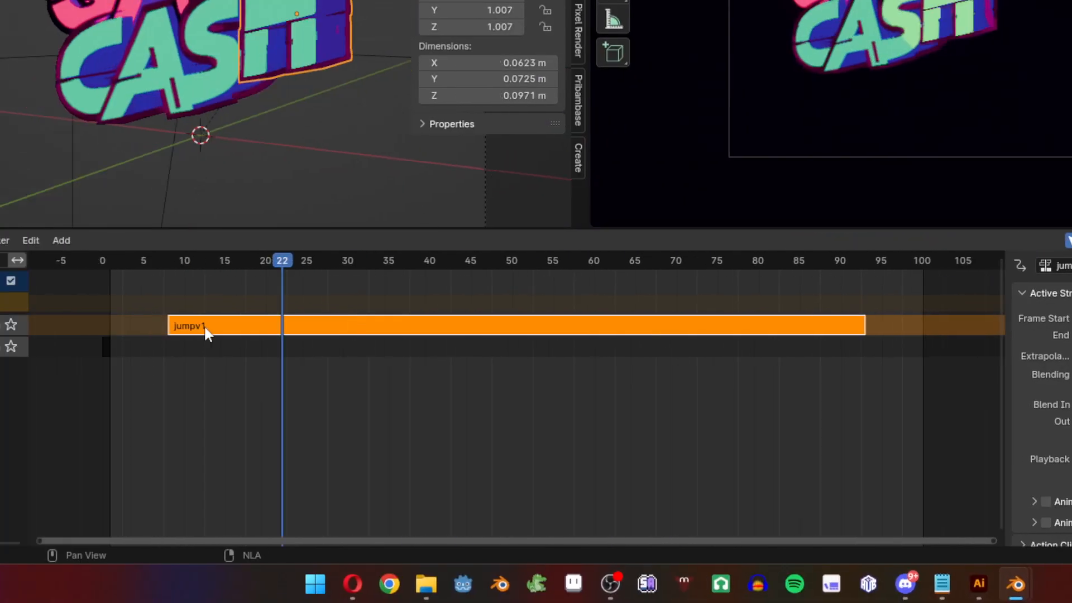
{"action": "left_click_drag", "start_coordinate": [205, 331], "coordinate": [577, 348]}
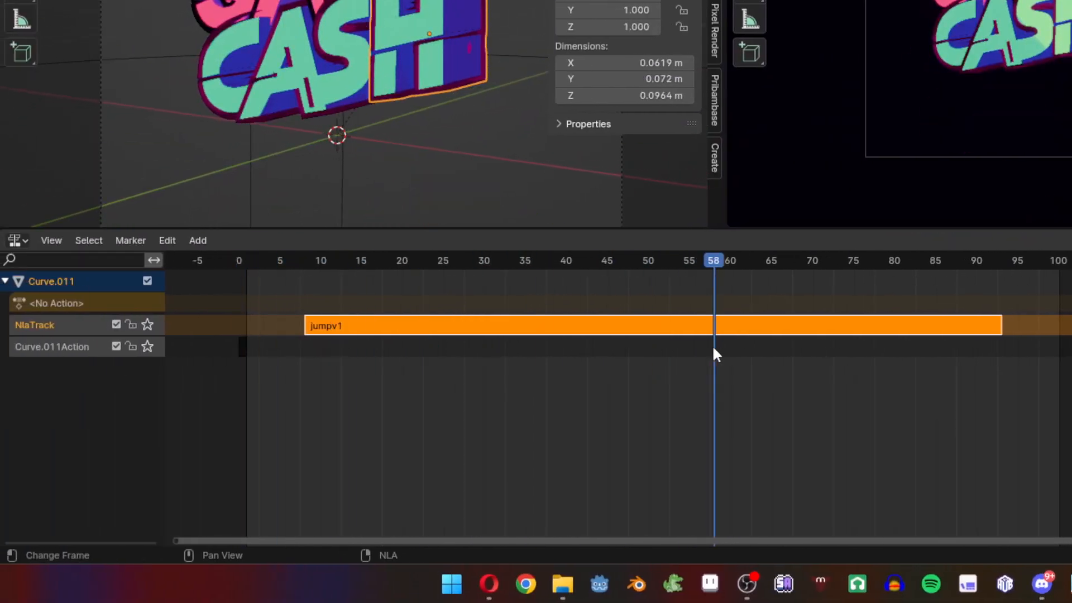
{"action": "key", "text": "q"}
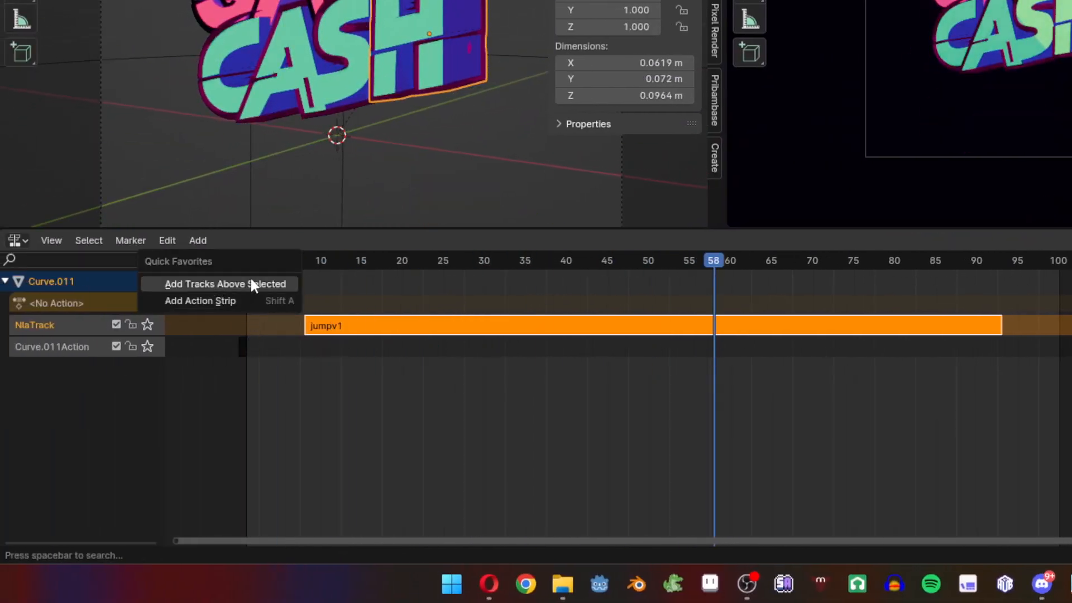
{"action": "left_click", "coordinate": [420, 446]}
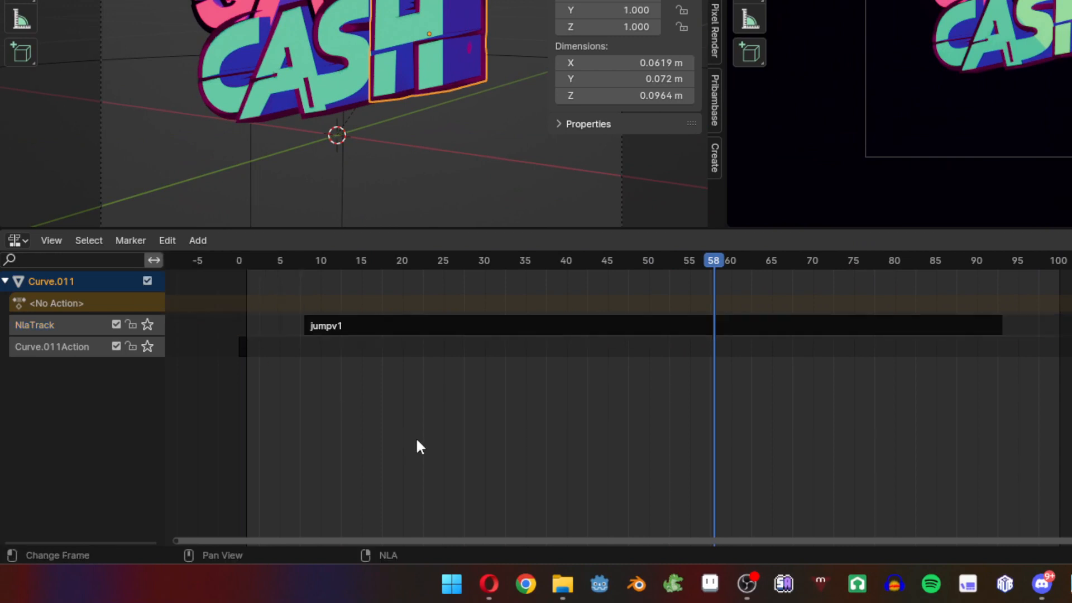
{"action": "left_click", "coordinate": [860, 326]}
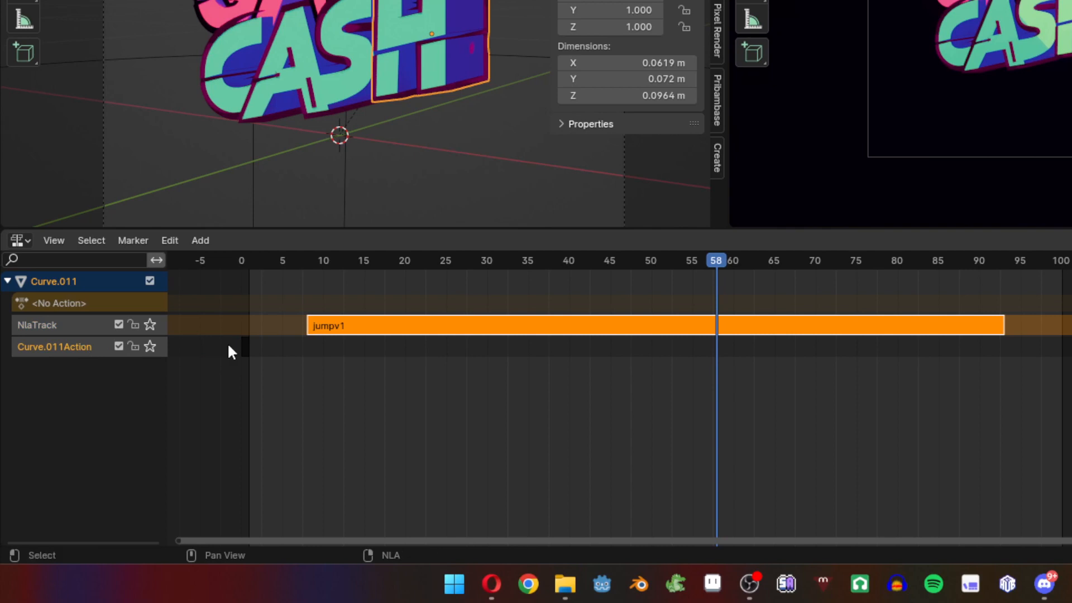
- Scrub across the jumpv1 strip to review the letters' motion and return to frame 0
{"action": "left_click_drag", "start_coordinate": [267, 262], "coordinate": [657, 279]}
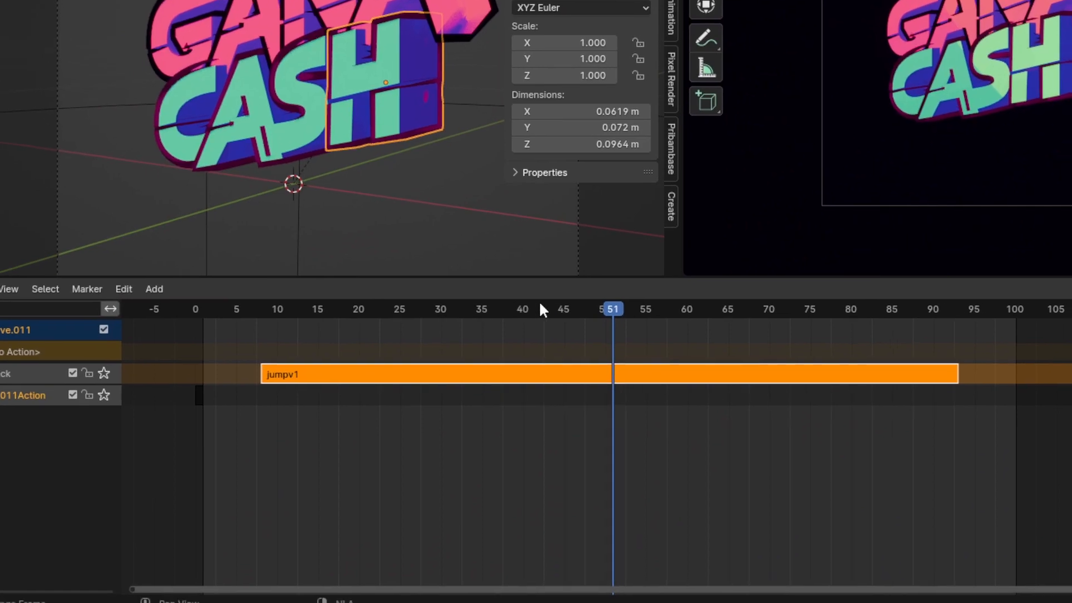
{"action": "left_click_drag", "start_coordinate": [52, 558], "coordinate": [239, 556]}
{"action": "left_click_drag", "start_coordinate": [724, 309], "coordinate": [191, 365]}
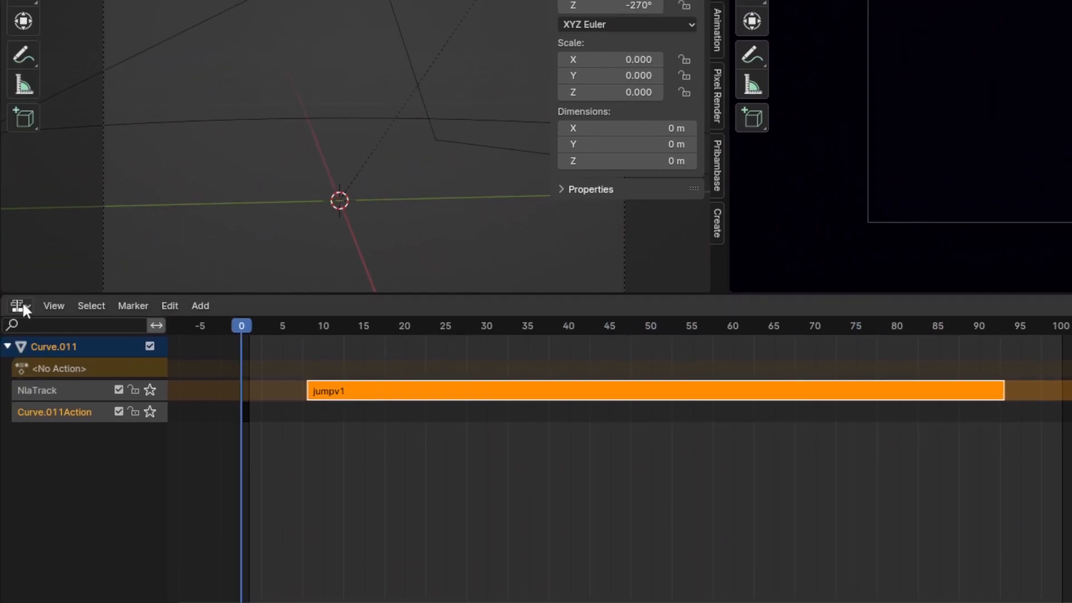
- Switch the Nonlinear Animation editor to the Timeline and play the full logo animation
{"action": "left_click", "coordinate": [49, 301]}
{"action": "left_click", "coordinate": [18, 305]}
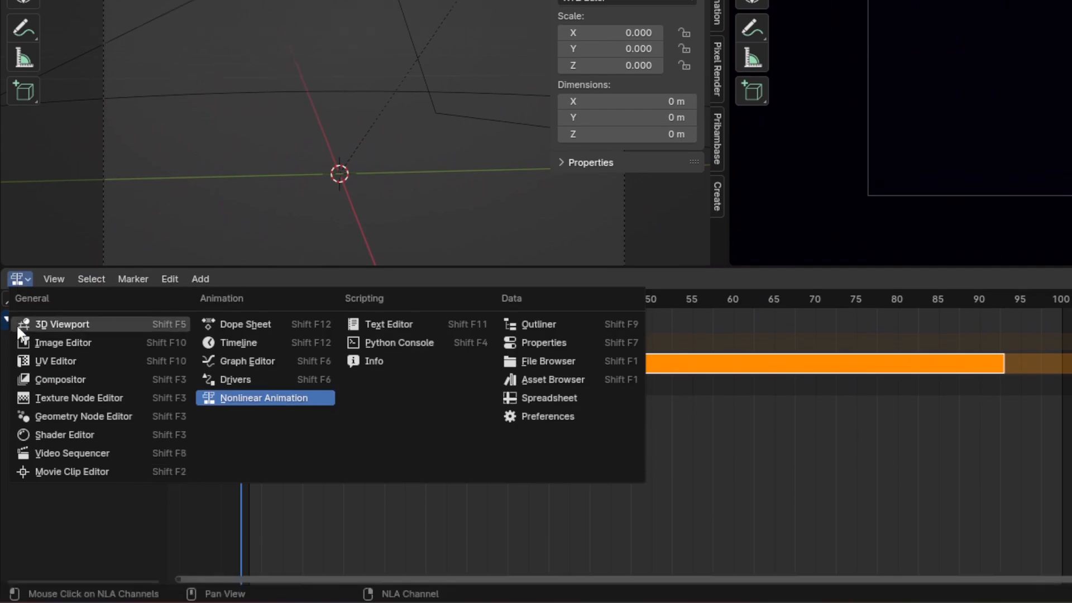
{"action": "left_click", "coordinate": [239, 366]}
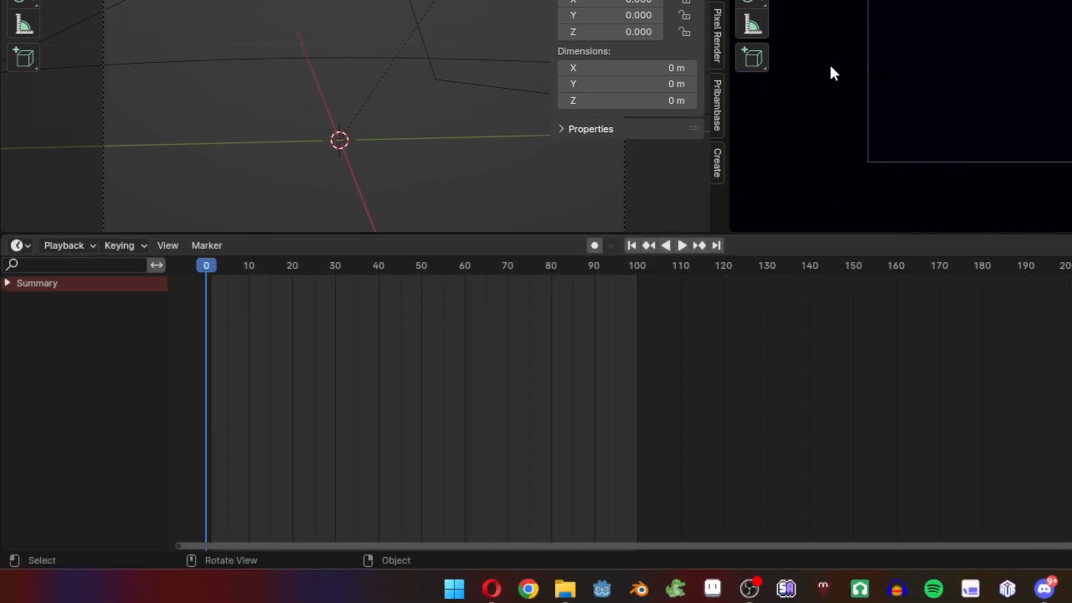
{"action": "key", "text": "space"}
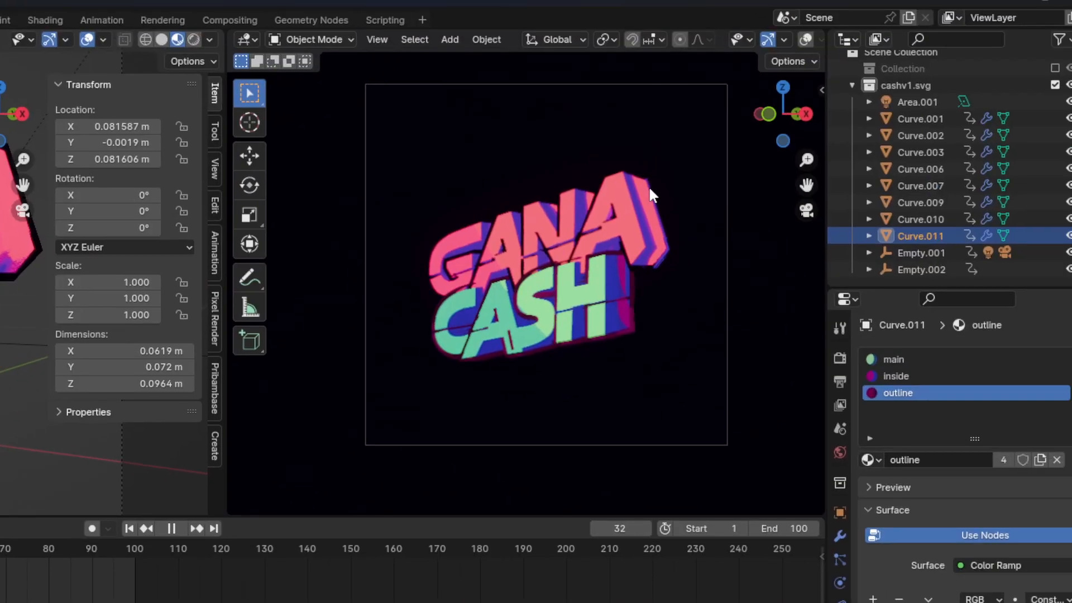